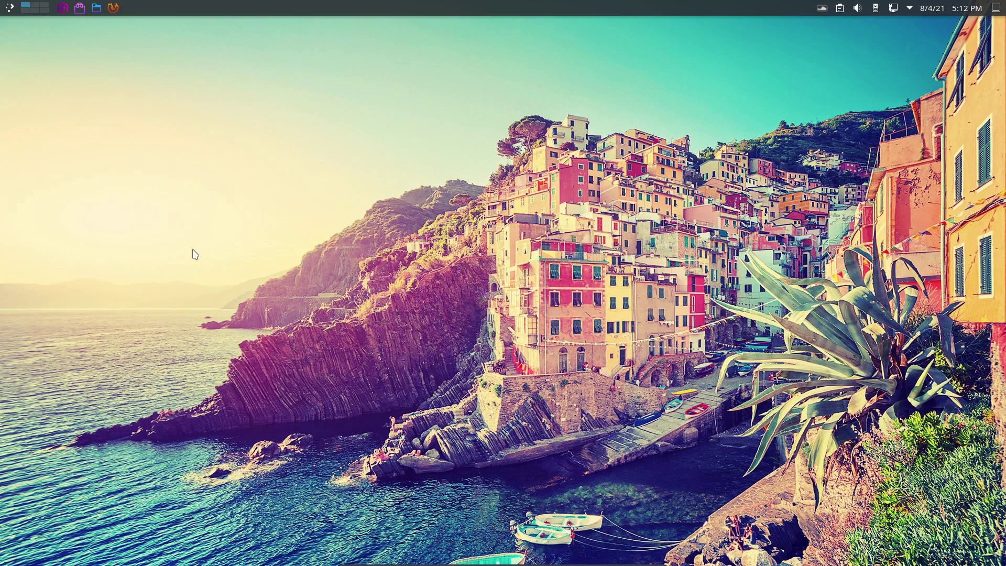
Open Dolphin on Home as a smaller centred window, then bring up System Settings' Appearance page
{"action": "key", "text": "super+e"}
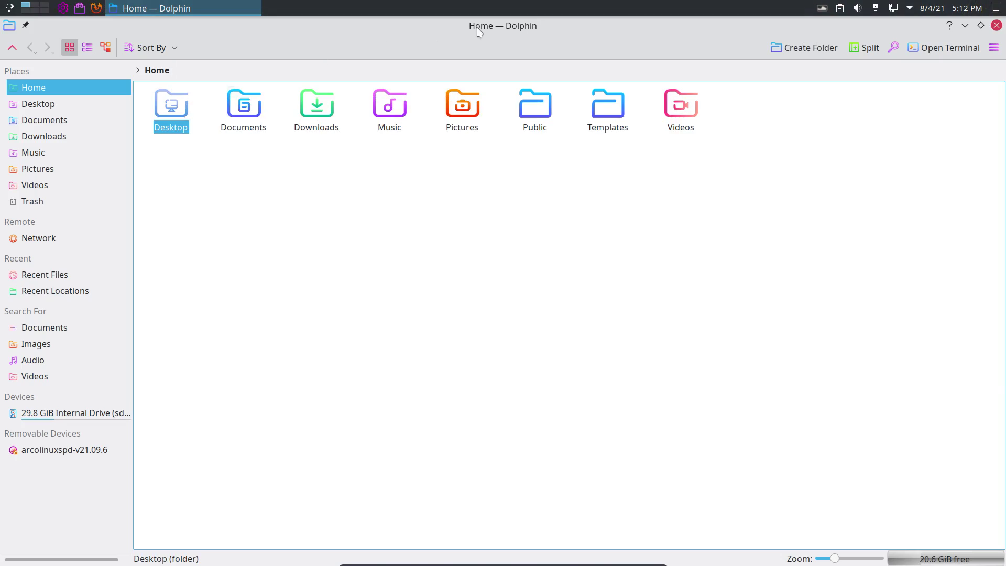
{"action": "left_click_drag", "start_coordinate": [478, 33], "coordinate": [480, 80]}
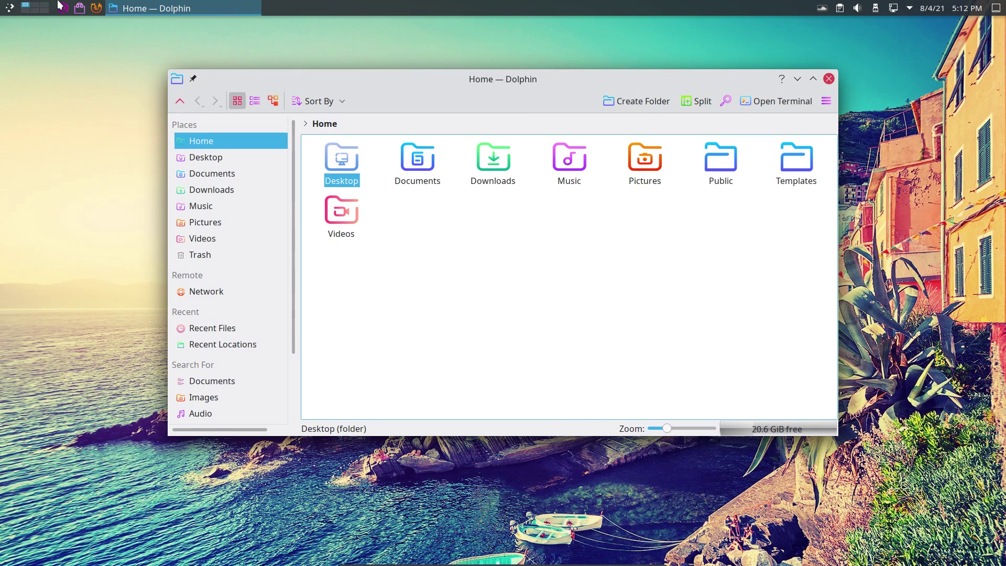
{"action": "left_click", "coordinate": [10, 8]}
{"action": "left_click", "coordinate": [61, 9]}
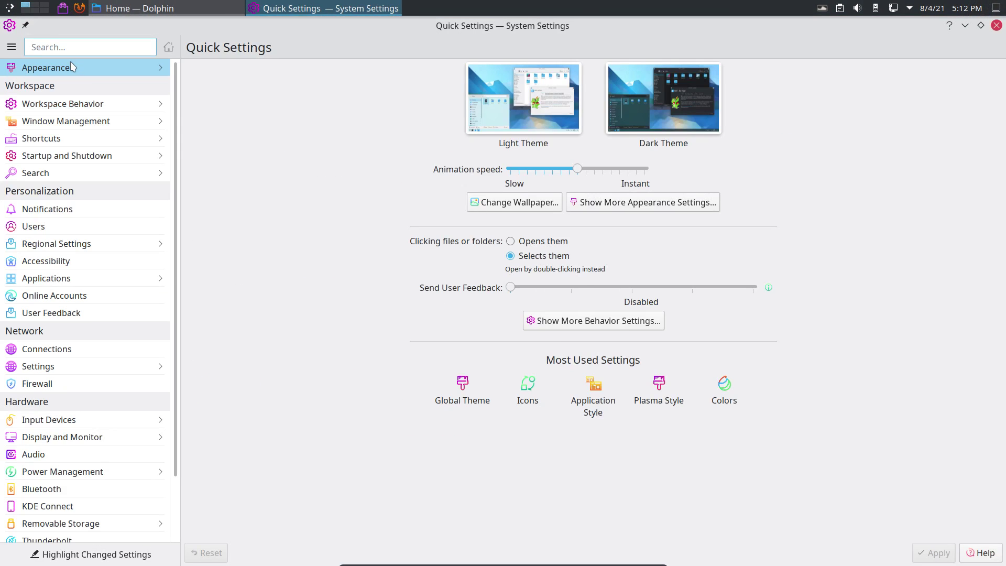
{"action": "left_click", "coordinate": [73, 67]}
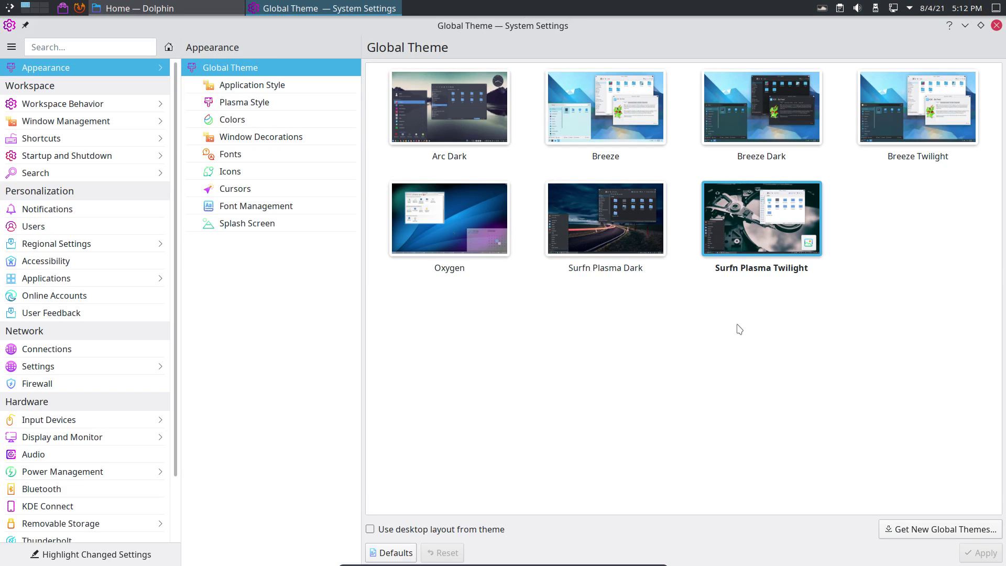
Apply the ArcoLinux Candy Beauty icon theme and close System Settings
{"action": "left_click", "coordinate": [280, 172]}
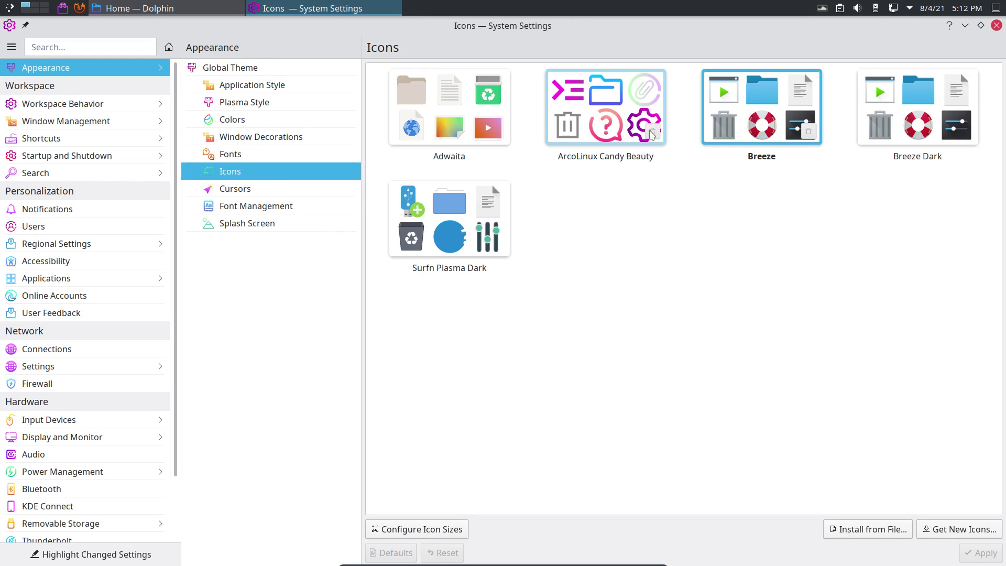
{"action": "left_click", "coordinate": [618, 110]}
{"action": "left_click", "coordinate": [977, 553]}
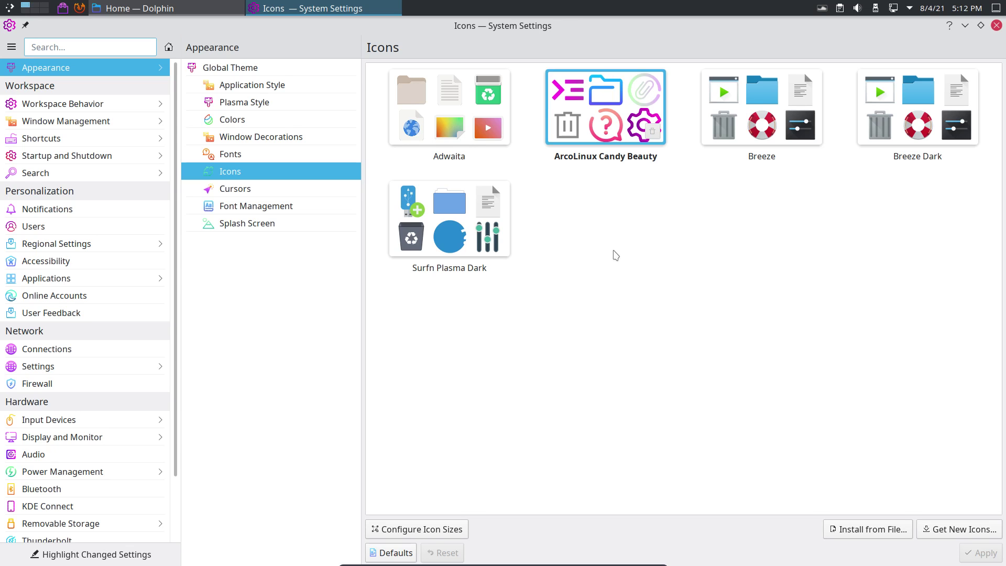
{"action": "left_click", "coordinate": [996, 26]}
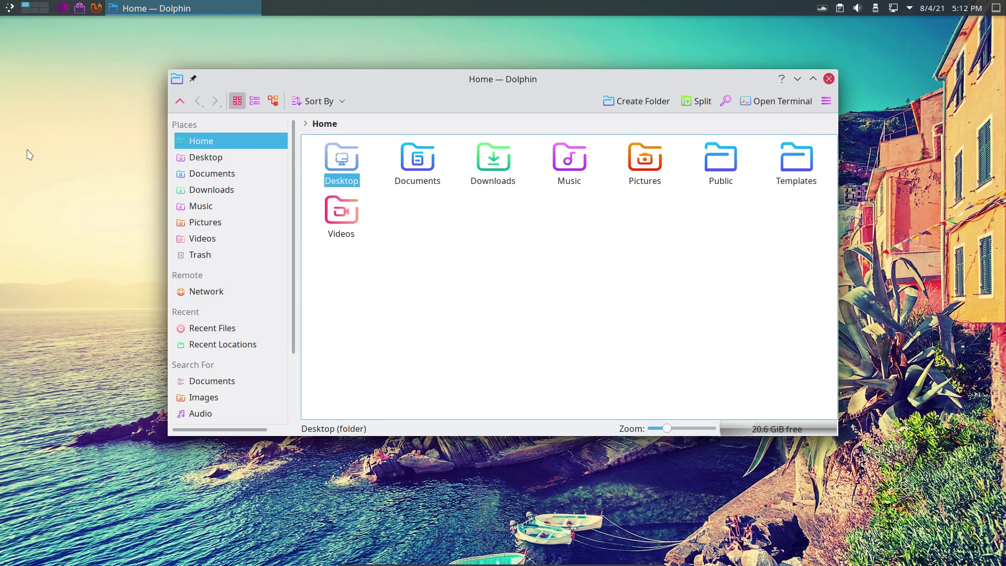
Log out of the Plasma session from the launcher and confirm Log Out
{"action": "left_click", "coordinate": [9, 7]}
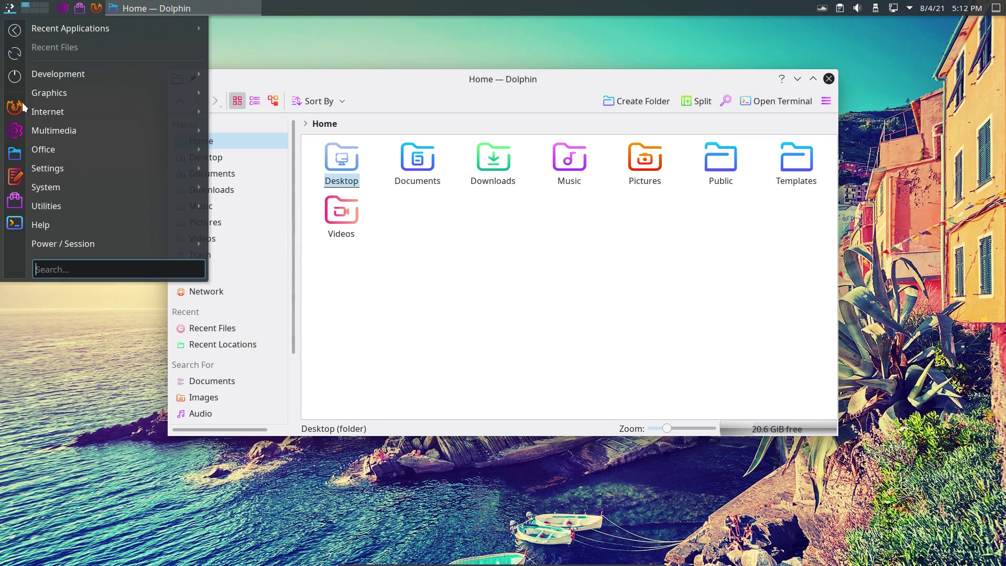
{"action": "mouse_move", "coordinate": [173, 243]}
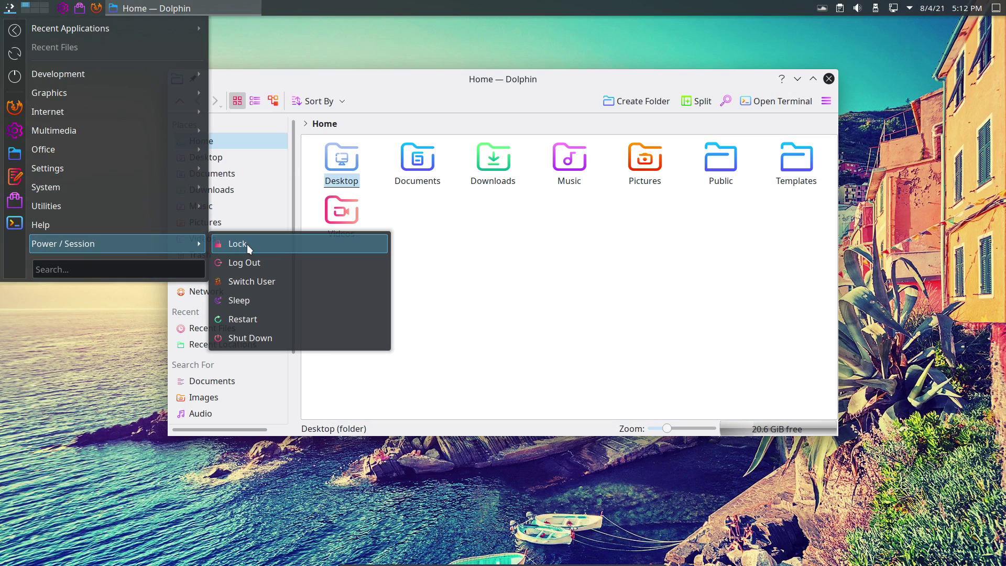
{"action": "left_click", "coordinate": [269, 262]}
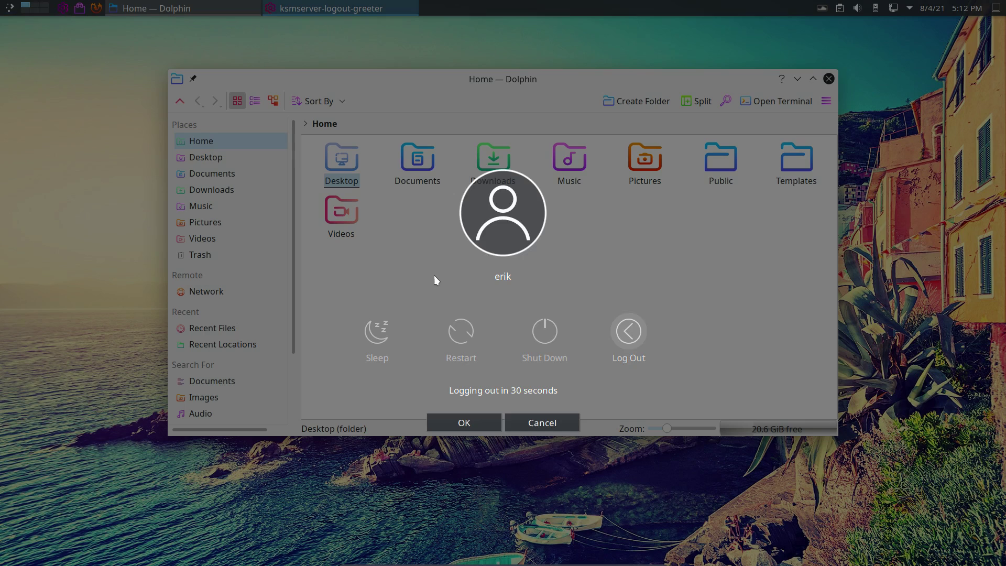
{"action": "left_click", "coordinate": [618, 335]}
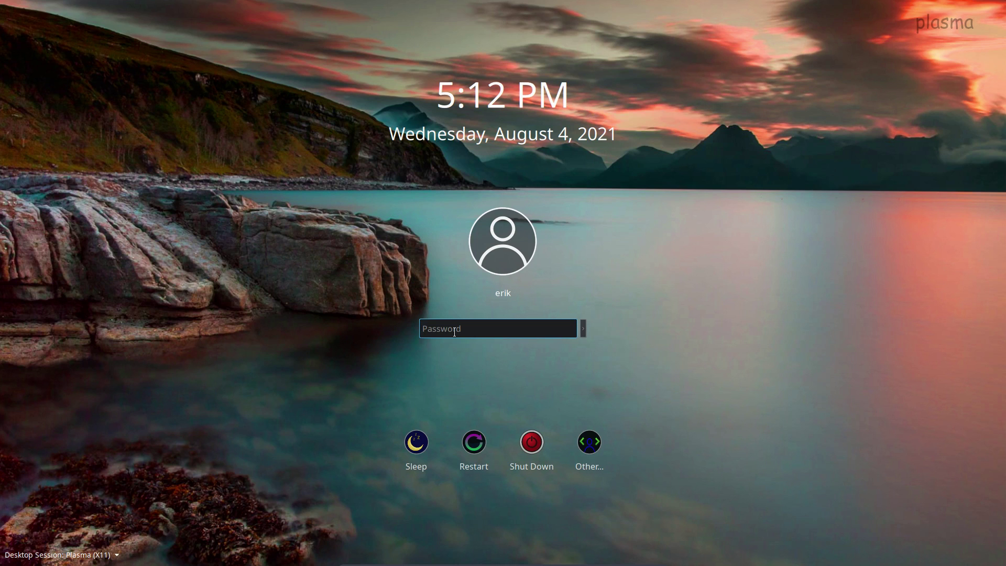
Choose the Dwm session at the SDDM screen and log in with the account password
{"action": "left_click", "coordinate": [105, 554]}
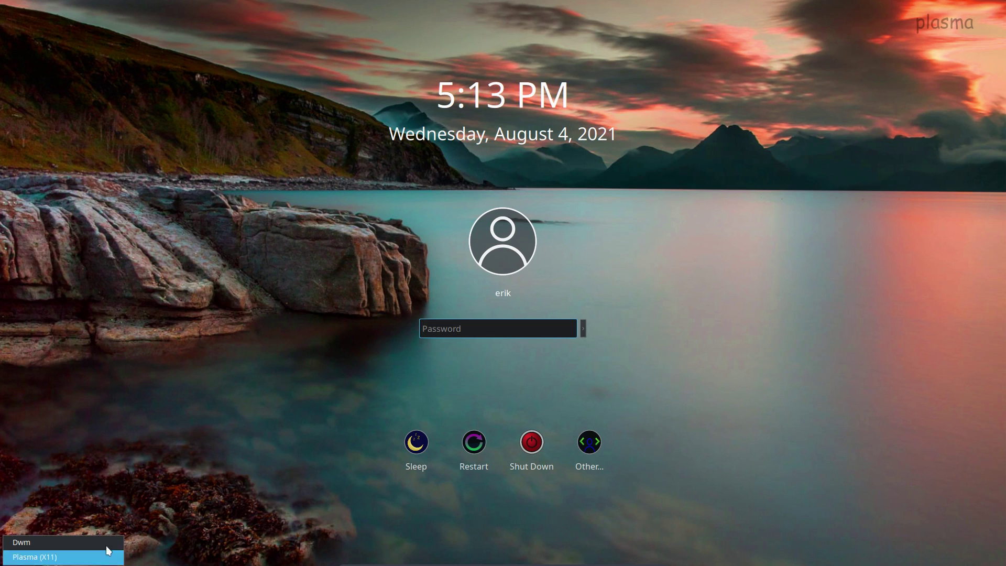
{"action": "left_click", "coordinate": [77, 542]}
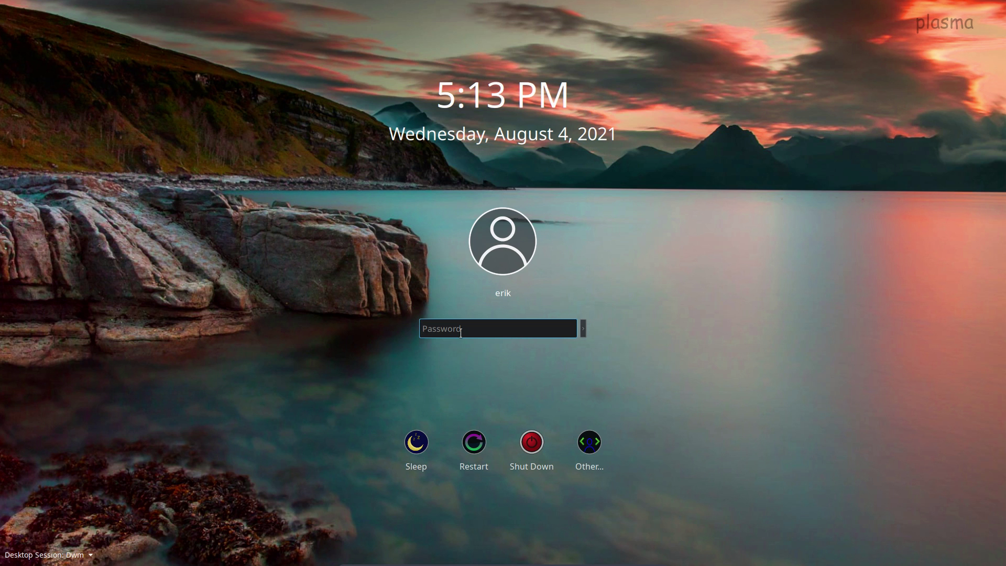
{"action": "type", "text": "*****"}
{"action": "key", "text": "Return"}
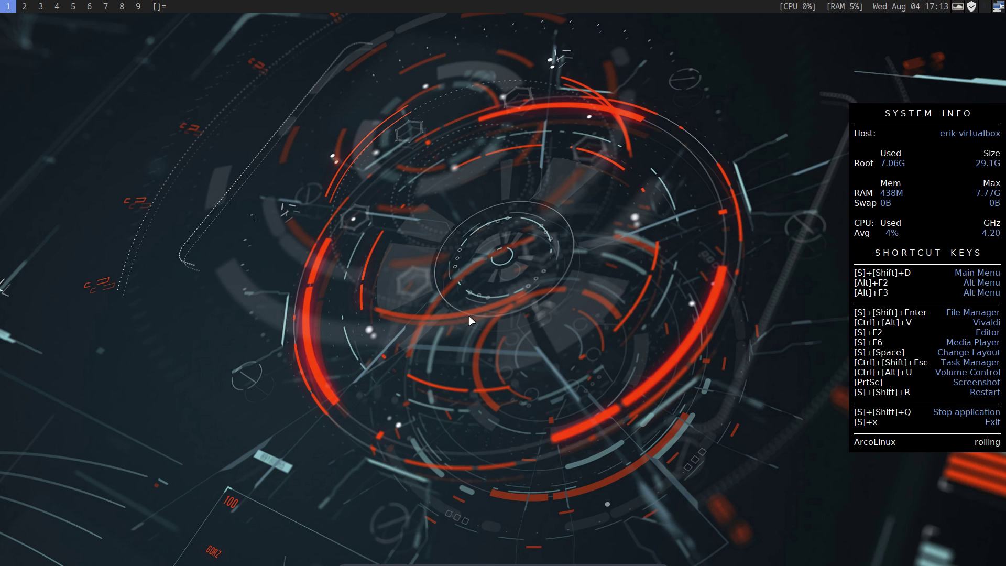
Launch Nemo from dmenu and close it again with Super+Shift+Q
{"action": "key", "text": "super+shift+d"}
{"action": "type", "text": "nm"}
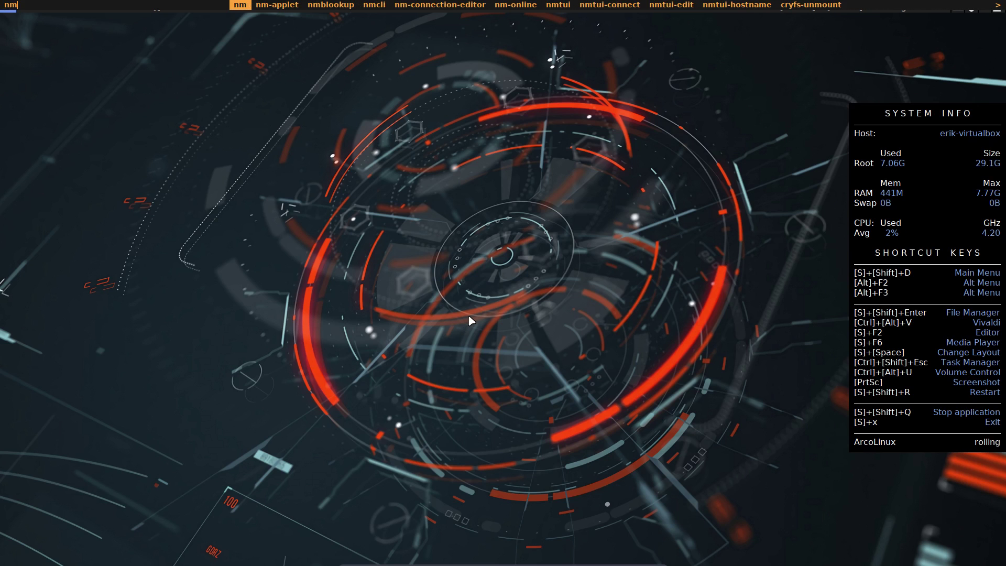
{"action": "type", "text": "emo"}
{"action": "key", "text": "Return"}
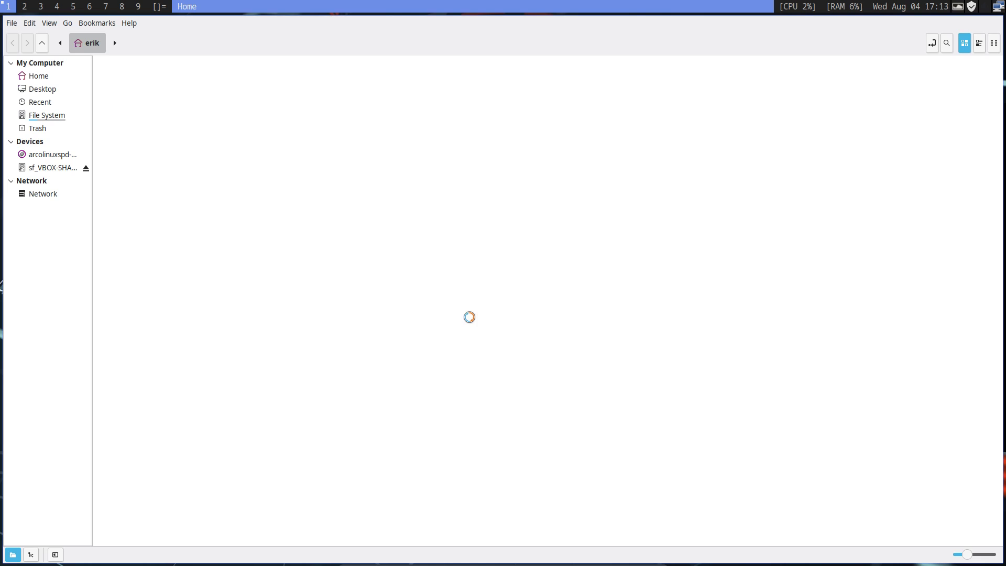
{"action": "key", "text": "super+shift+q"}
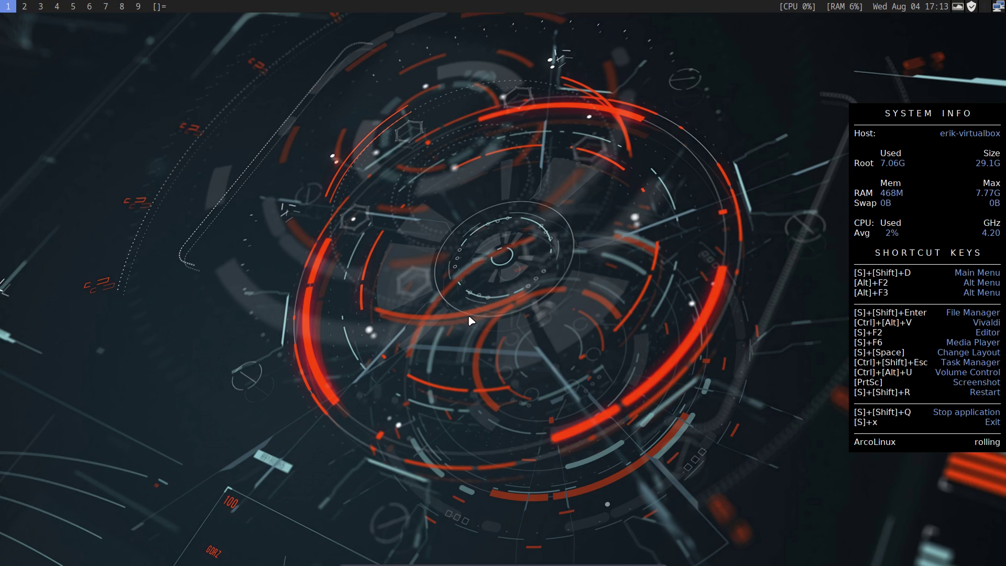
Launch Nautilus from dmenu and close it again
{"action": "key", "text": "super+shift+d"}
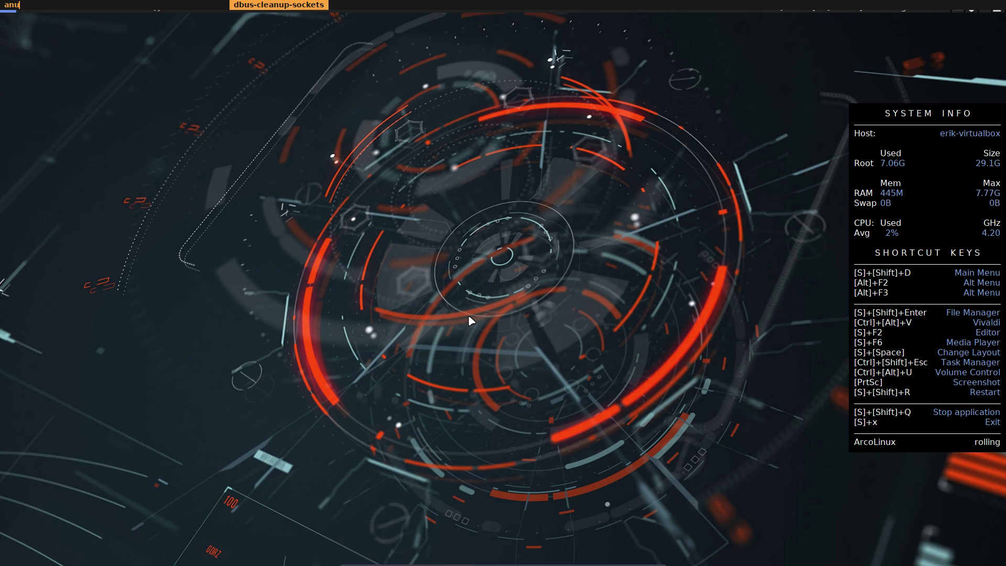
{"action": "type", "text": "naut"}
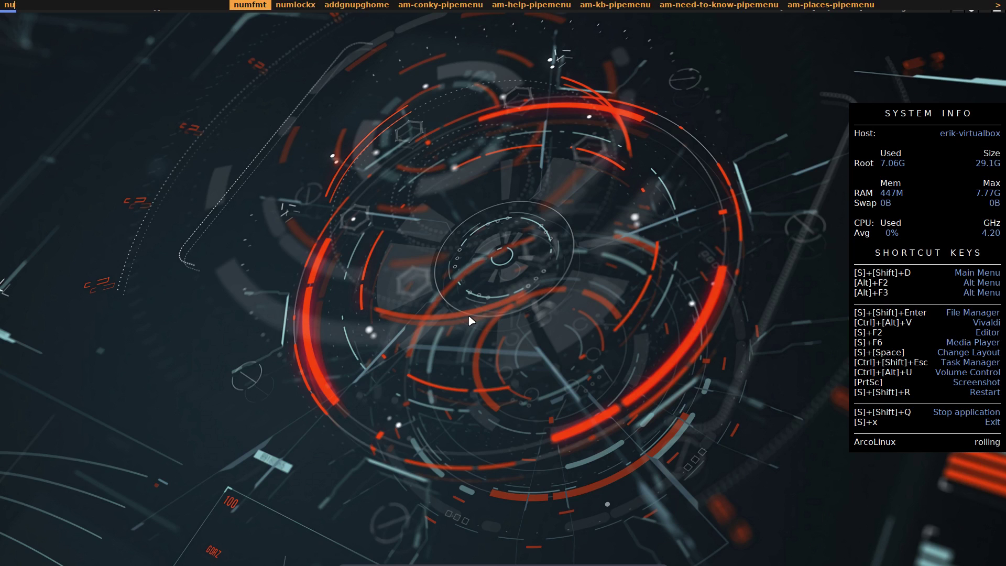
{"action": "key", "text": "Return"}
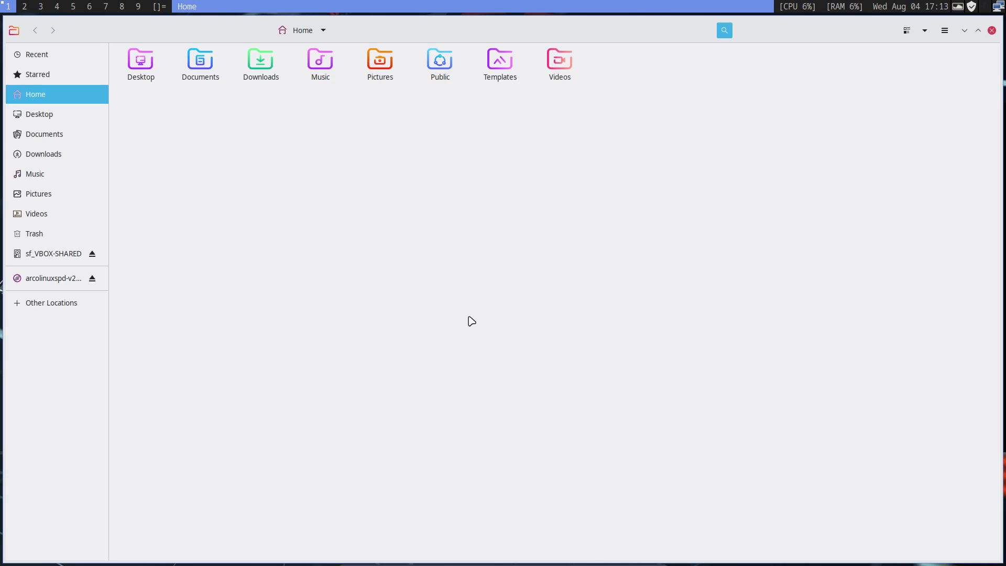
{"action": "key", "text": "super+shift+q"}
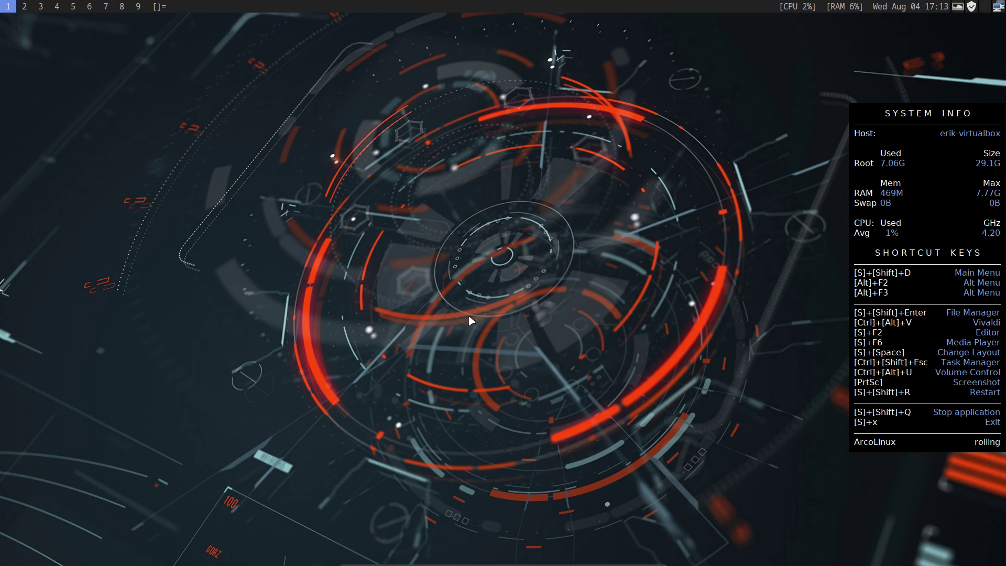
Try PCManFM and close it, then launch Dolphin from dmenu
{"action": "key", "text": "super+shift+d"}
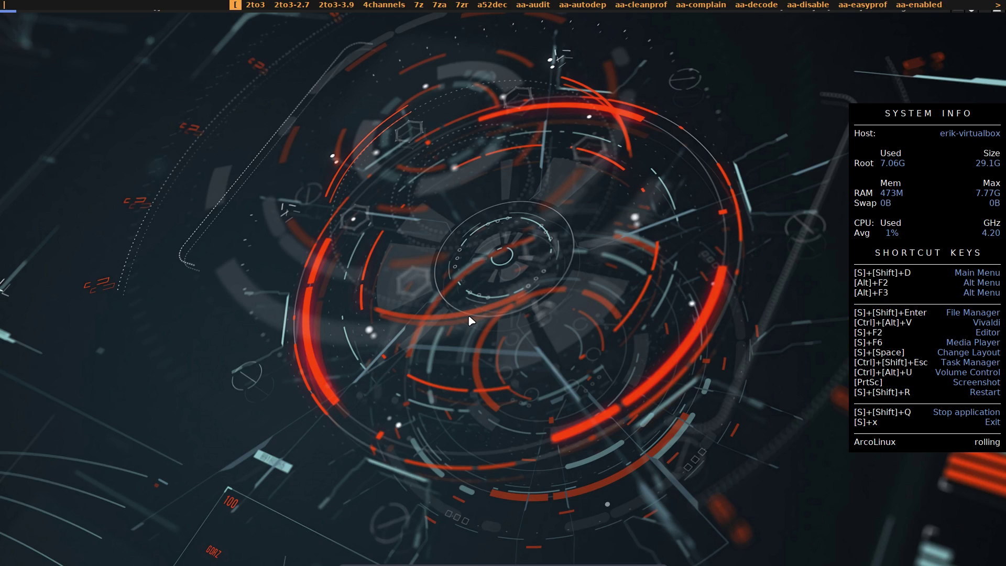
{"action": "type", "text": "pcman"}
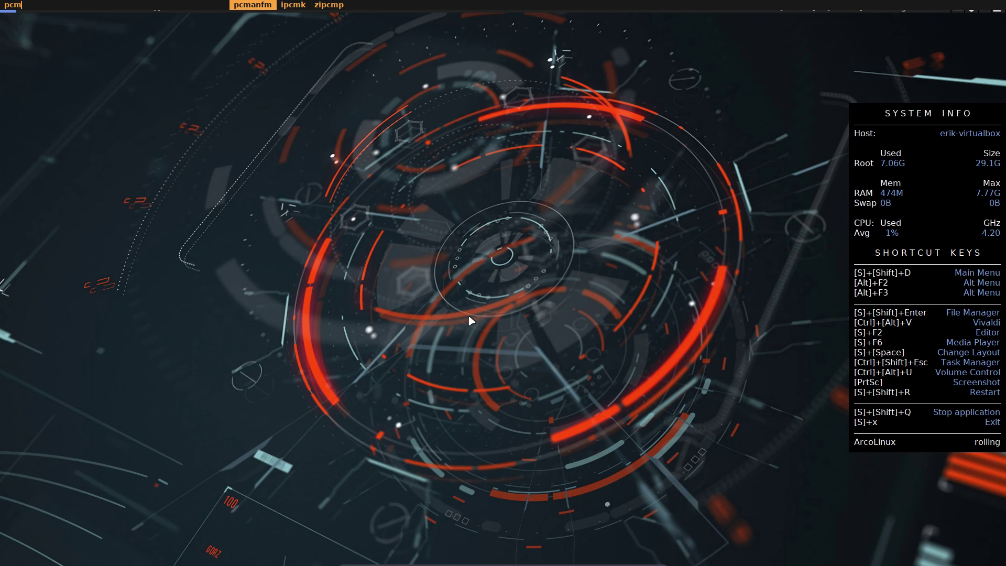
{"action": "key", "text": "Return"}
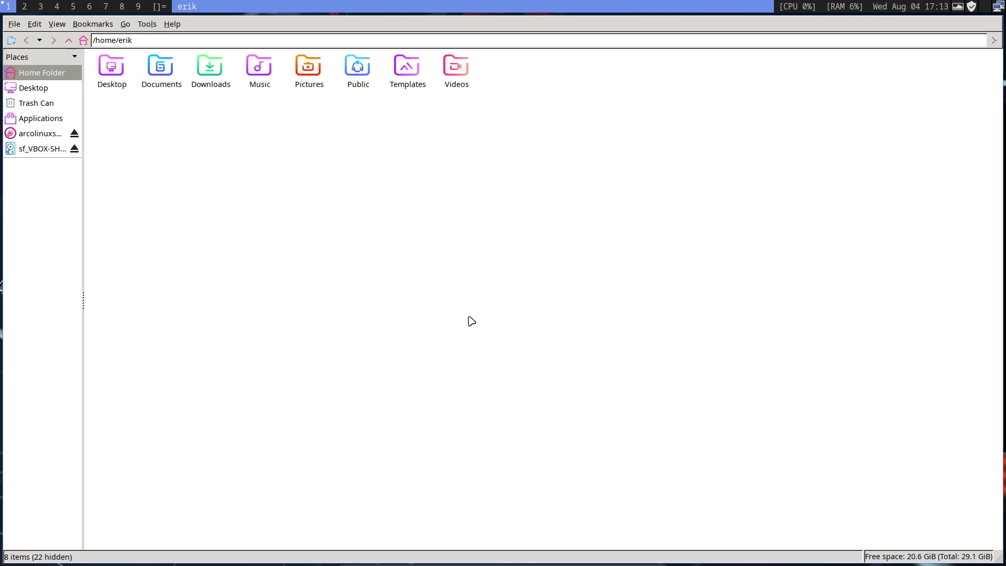
{"action": "key", "text": "super+shift+q"}
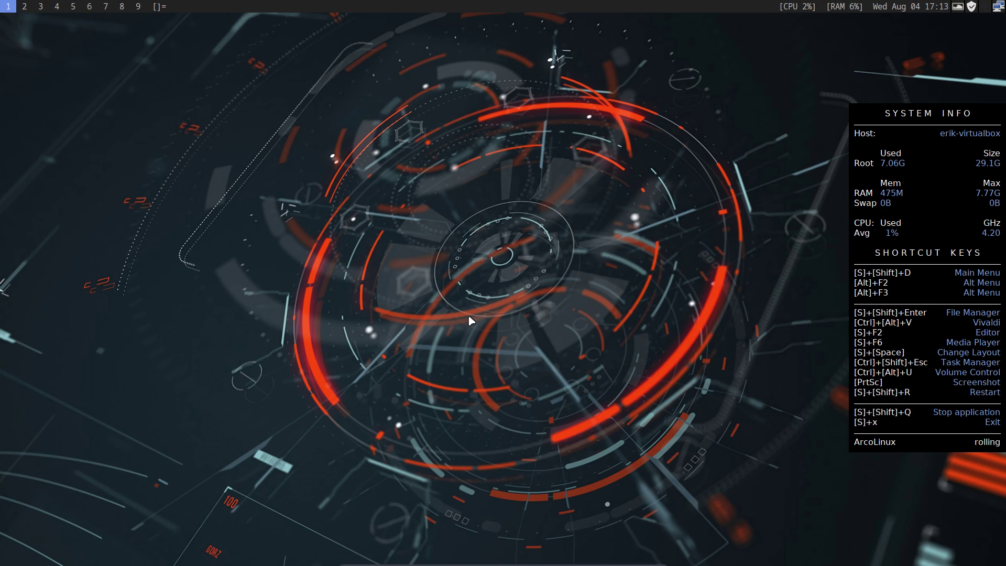
{"action": "key", "text": "super+shift+d"}
{"action": "type", "text": "dol"}
{"action": "key", "text": "Return"}
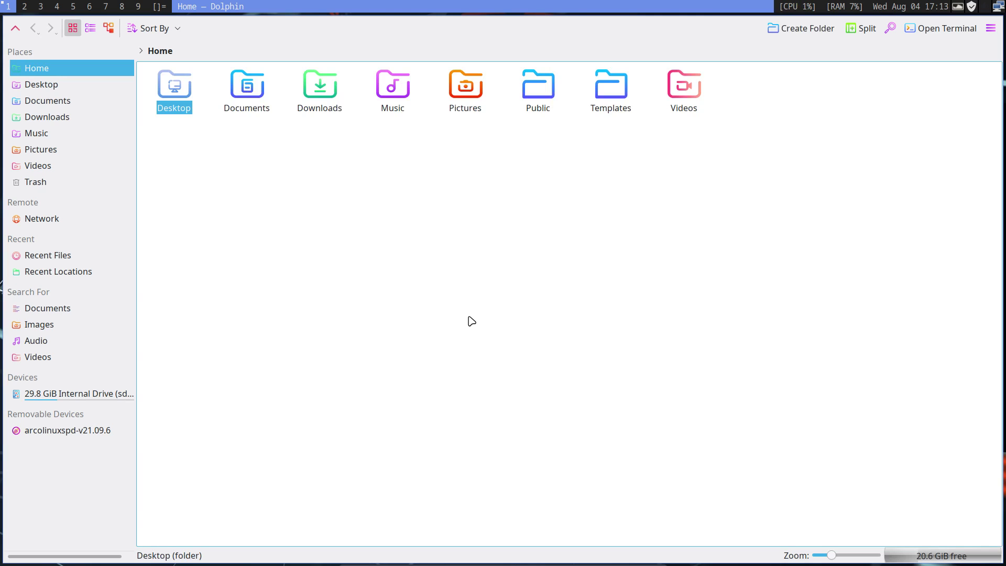
Remove qt5ct in a new terminal with 'sudo pacman -R qt5ct'
{"action": "key", "text": "super+Return"}
{"action": "type", "text": "sudo pa"}
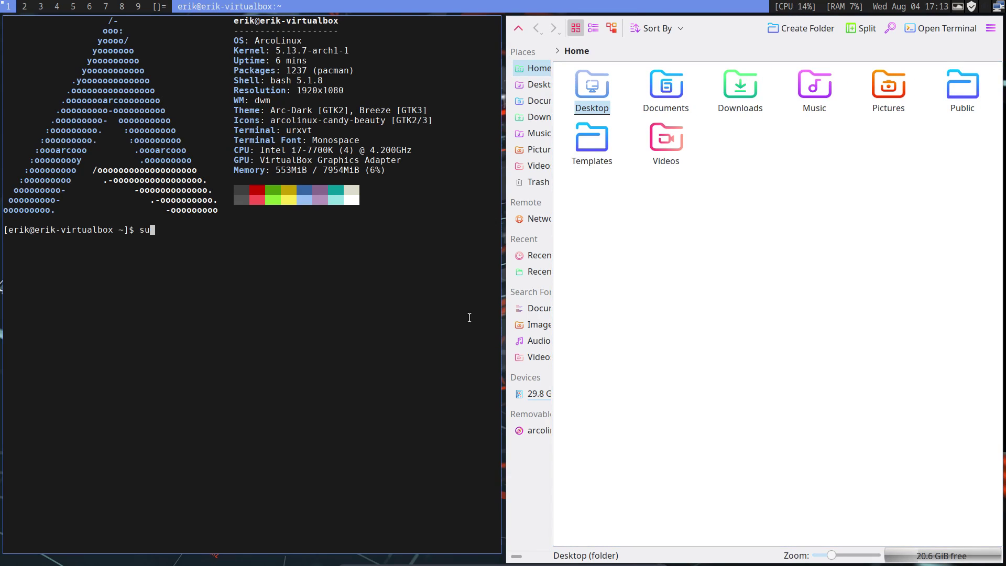
{"action": "type", "text": "cman -R"}
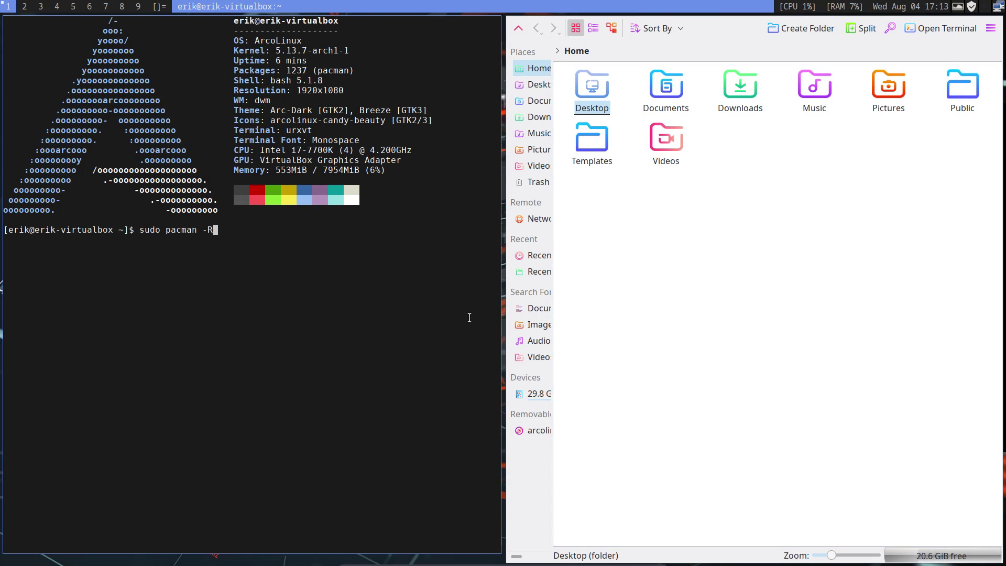
{"action": "type", "text": " qt5ct"}
{"action": "key", "text": "Return"}
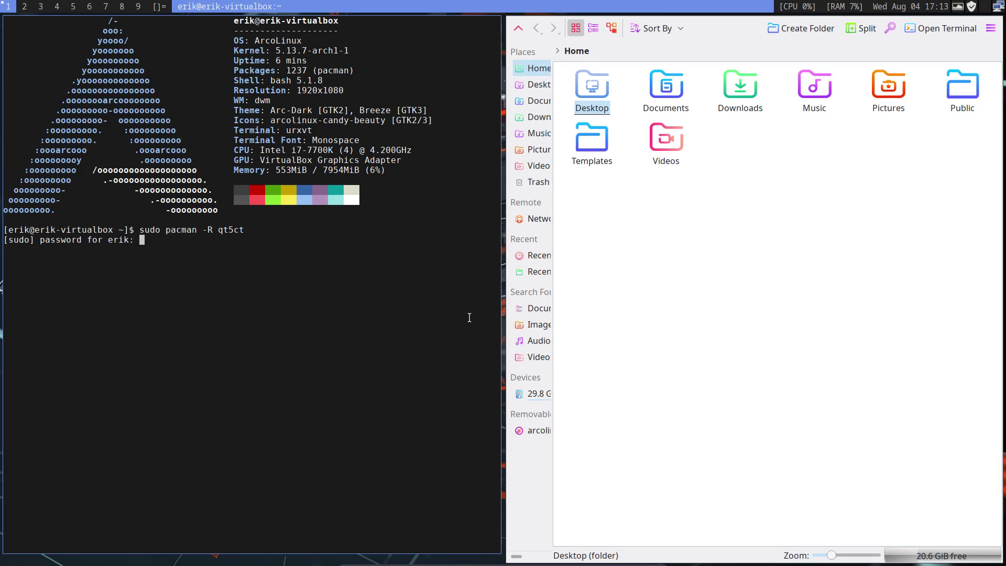
{"action": "key", "text": "Return"}
{"action": "key", "text": "Return"}
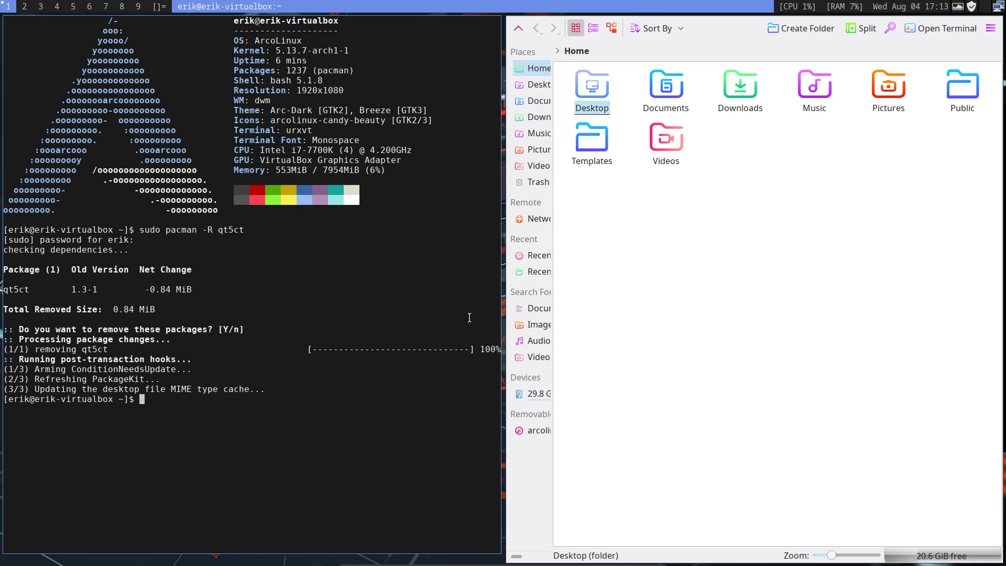
Log out and back into the Dwm session, then close the full-screen terminal
{"action": "key", "text": "super+x"}
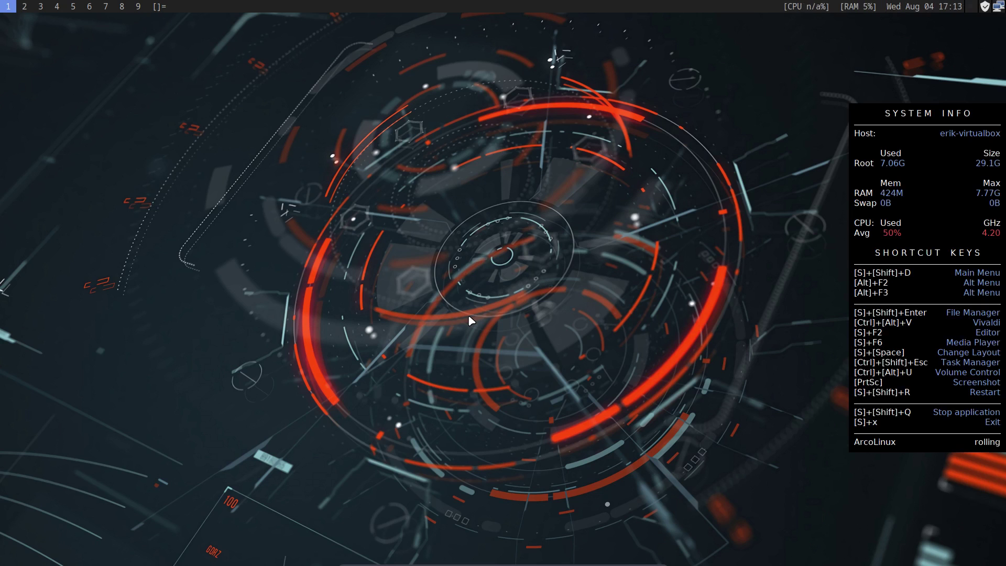
{"action": "key", "text": "super+d"}
{"action": "type", "text": "kon"}
{"action": "key", "text": "Return"}
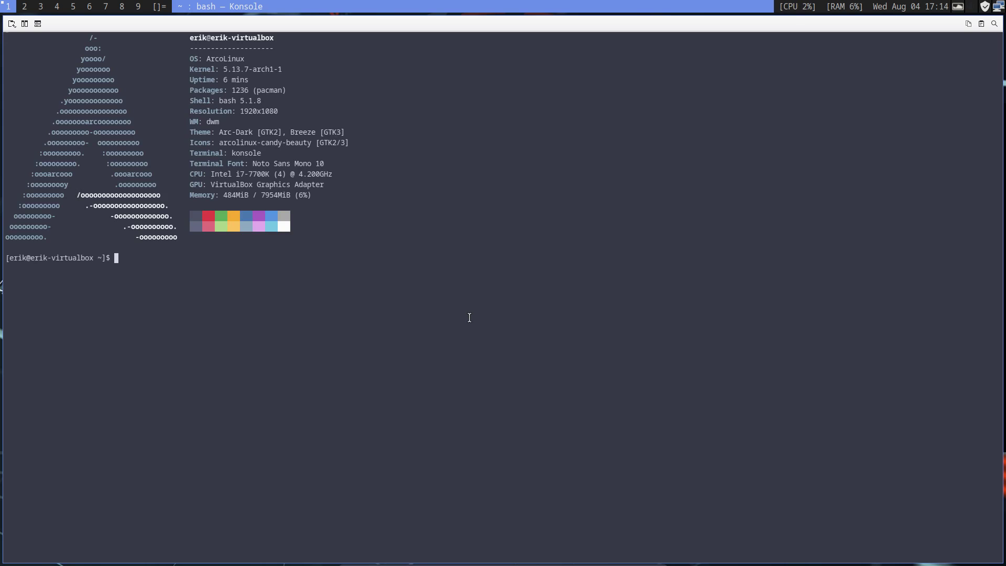
{"action": "key", "text": "super+shift+q"}
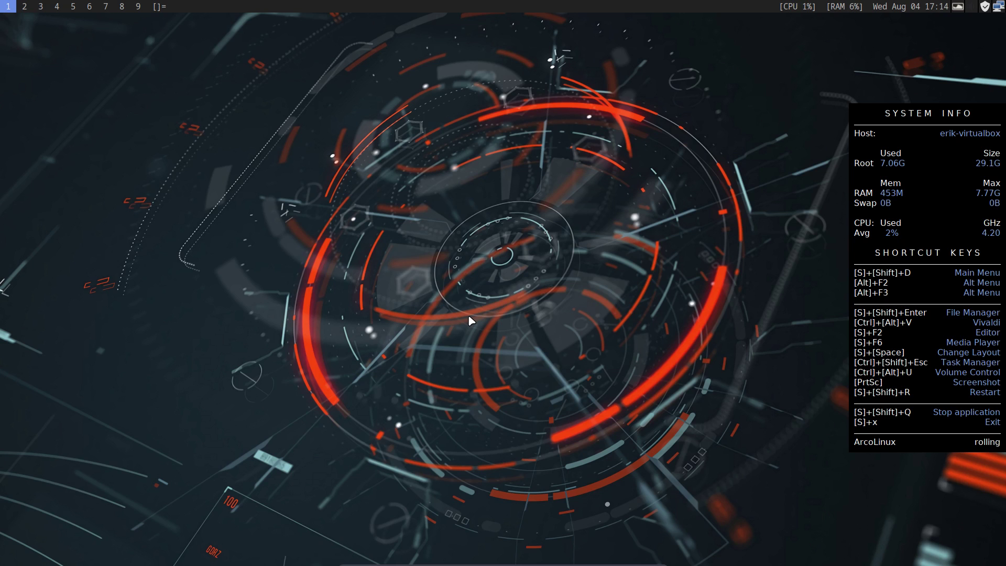
Reopen Dolphin on Home and show hidden files and folders with Ctrl+H
{"action": "key", "text": "super+d"}
{"action": "key", "text": "Return"}
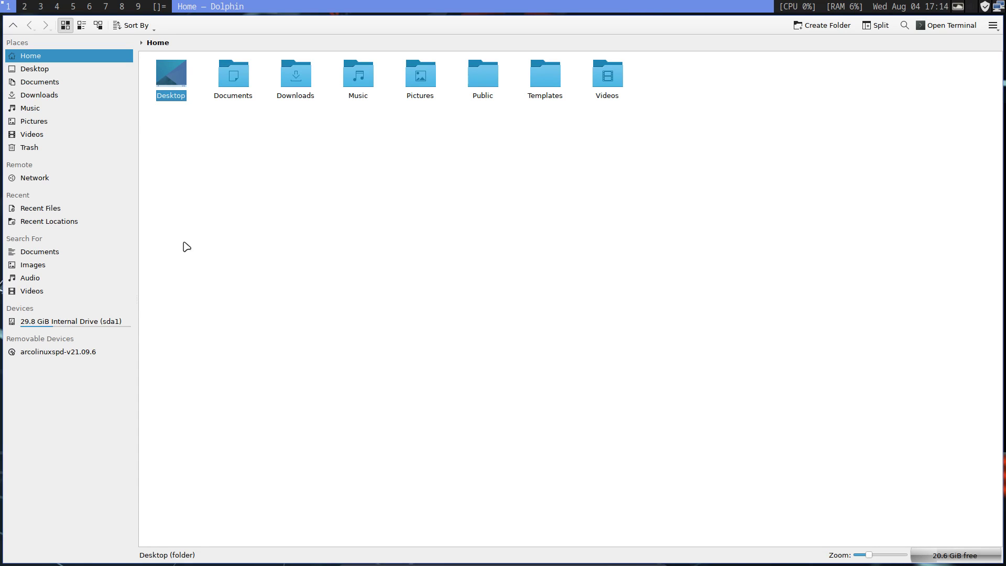
{"action": "left_click", "coordinate": [198, 218]}
{"action": "key", "text": "ctrl+h"}
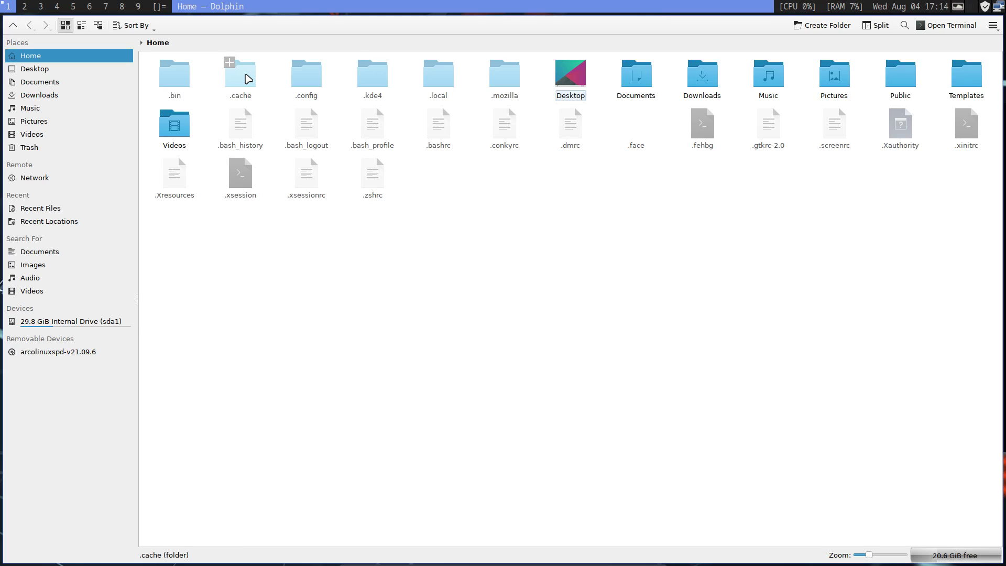
Open qt5ct.conf from .config/qt5ct in Kate
{"action": "left_click", "coordinate": [304, 78]}
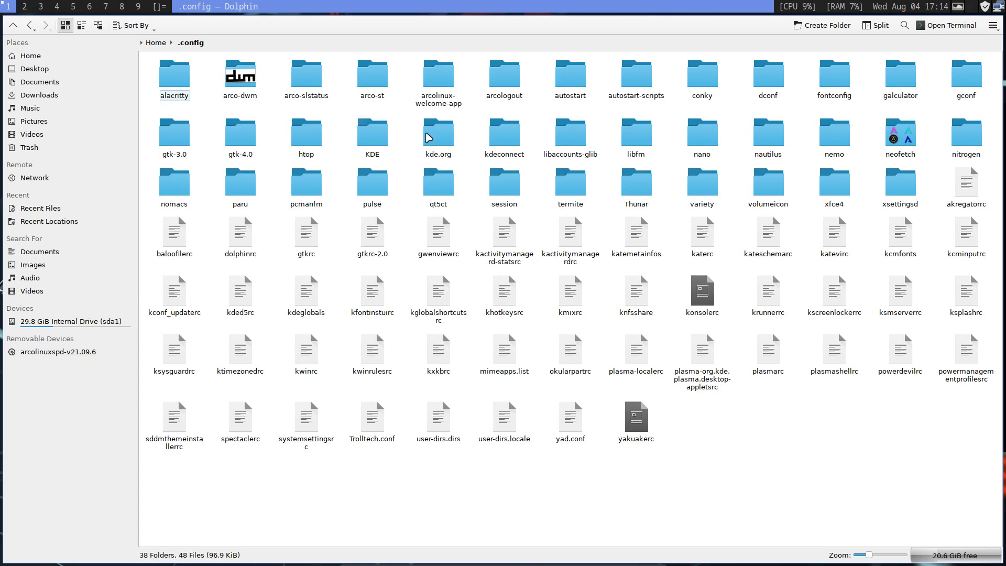
{"action": "left_click", "coordinate": [436, 183]}
{"action": "left_click", "coordinate": [293, 82]}
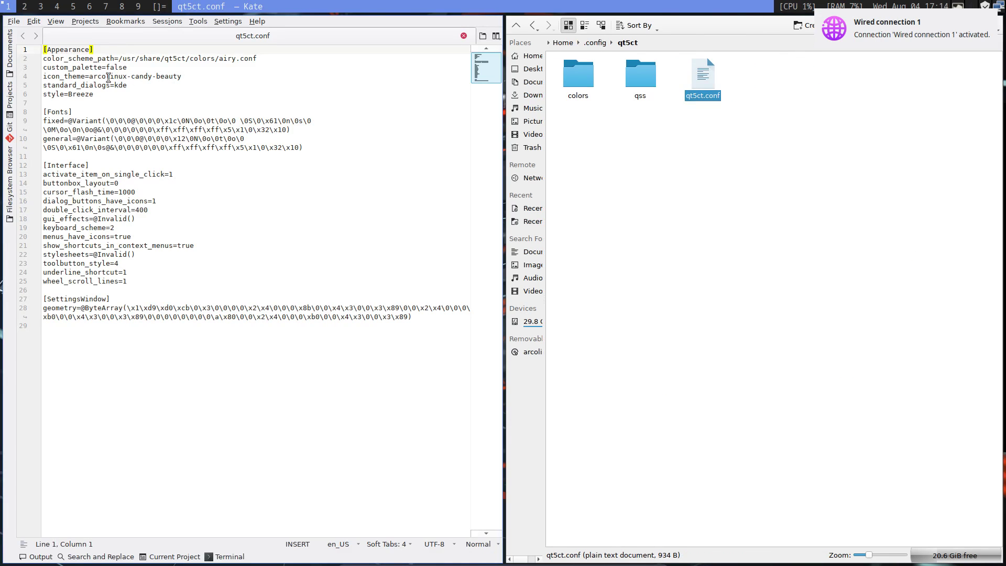
Highlight the icon_theme value arcolinux-candy-beauty and type 'sudo pacman -S qt5ct' in a new terminal
{"action": "left_click_drag", "start_coordinate": [89, 76], "coordinate": [185, 78]}
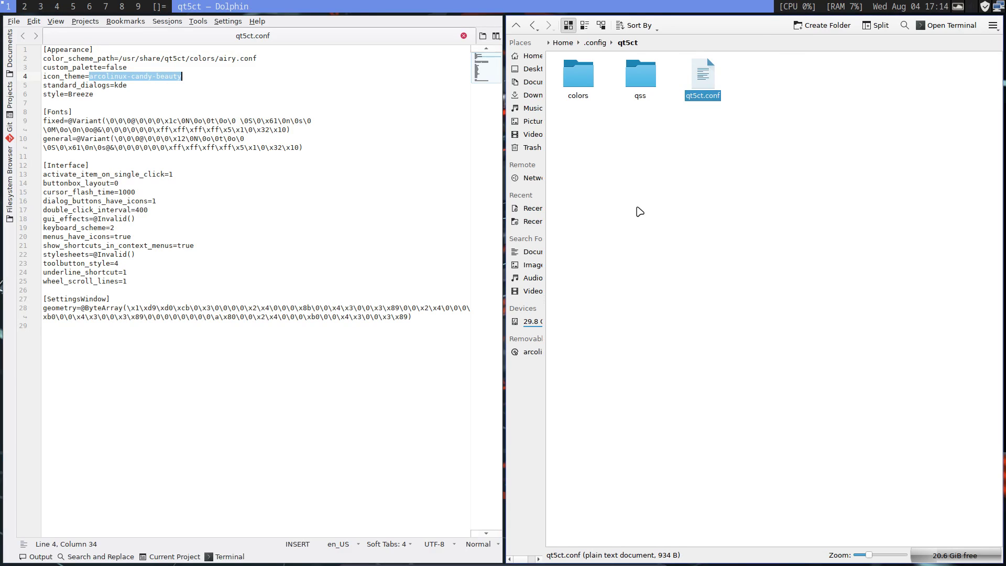
{"action": "key", "text": "super+Return"}
{"action": "type", "text": "sudo pacman -S "}
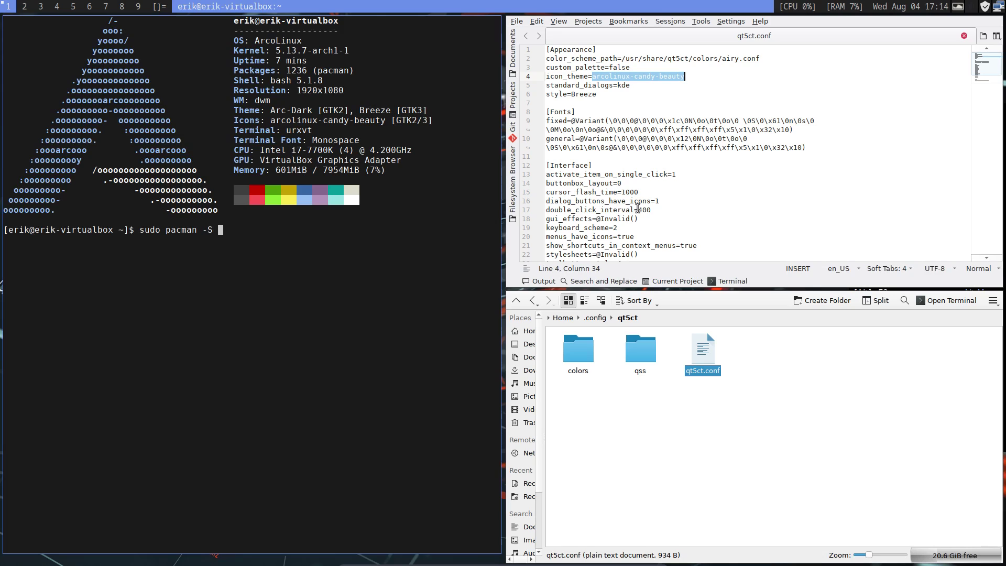
{"action": "type", "text": "qt5ct"}
Install qt5ct, relaunch Dolphin from dmenu, then open the ArcoLinux logout screen with Super+X
{"action": "key", "text": "Return"}
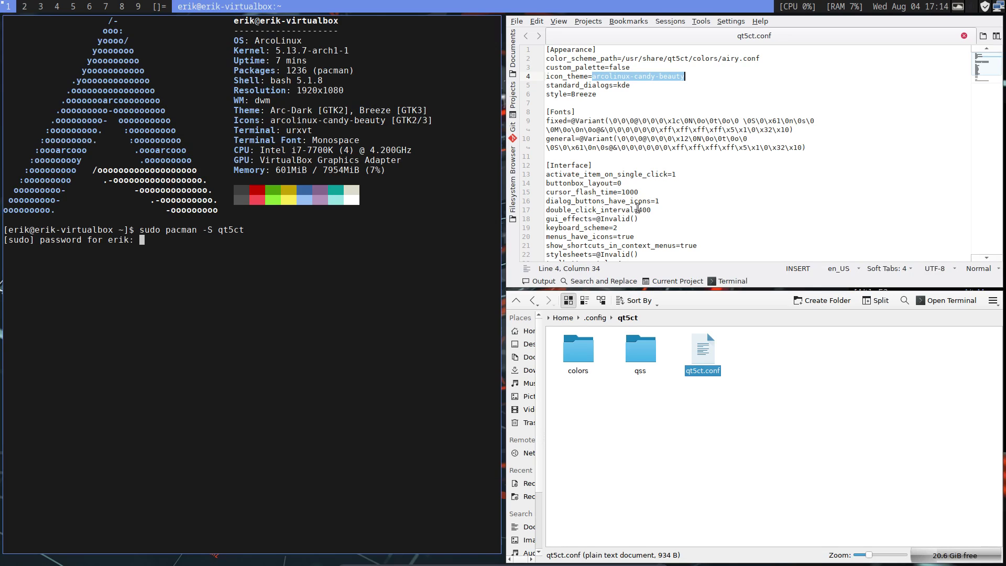
{"action": "key", "text": "Return"}
{"action": "key", "text": "Return"}
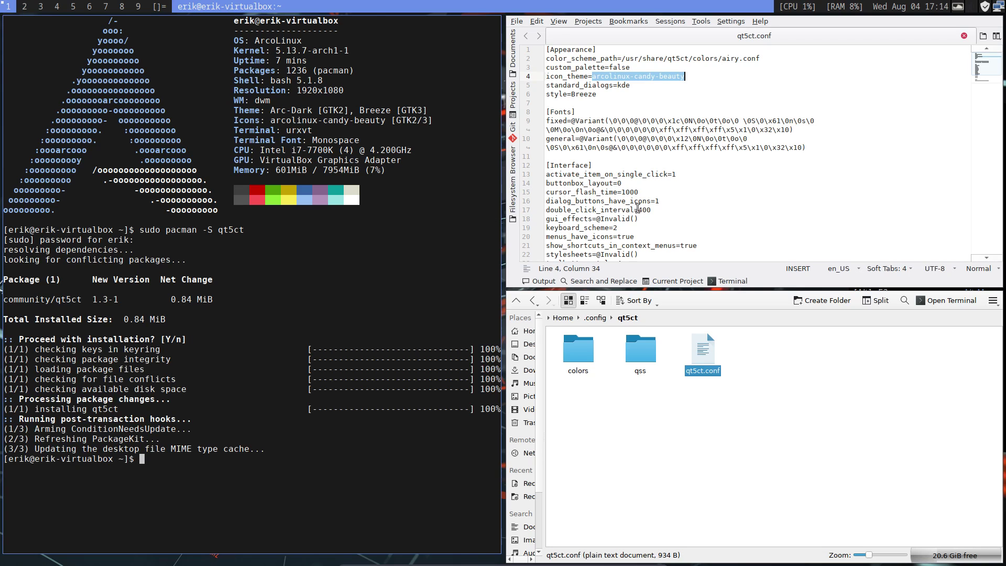
{"action": "key", "text": "super+shift+d"}
{"action": "type", "text": "d"}
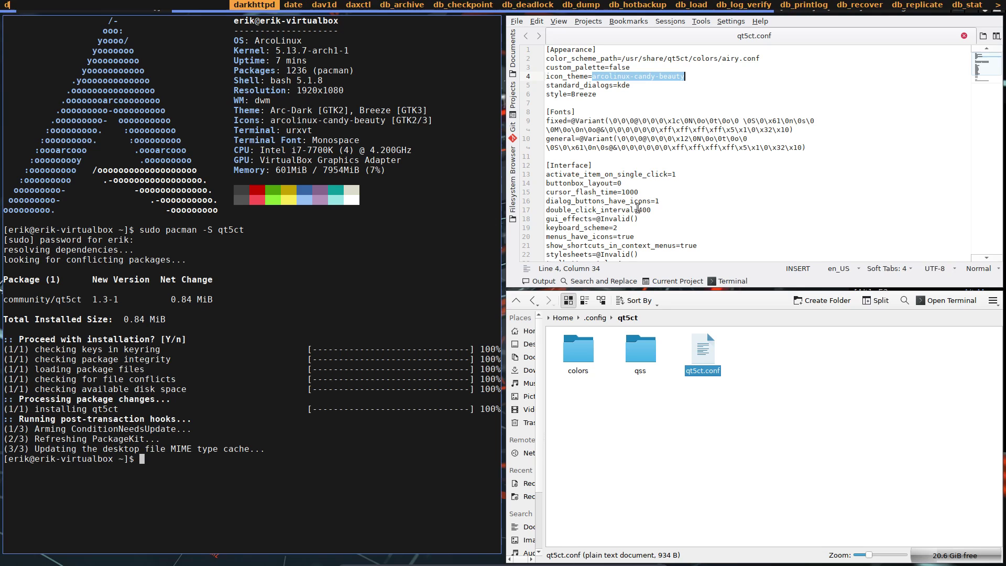
{"action": "type", "text": "olphin"}
{"action": "key", "text": "Return"}
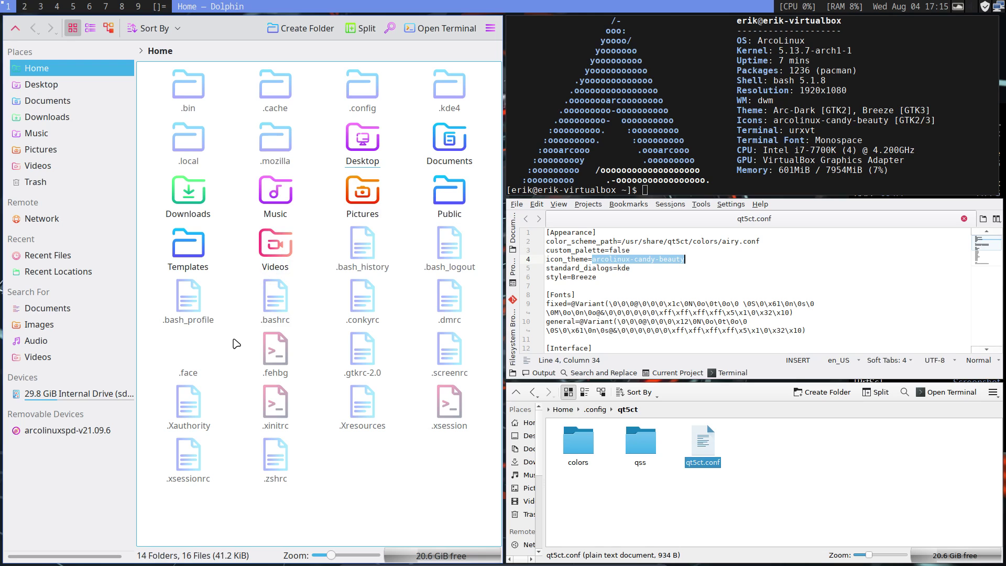
{"action": "key", "text": "super+x"}
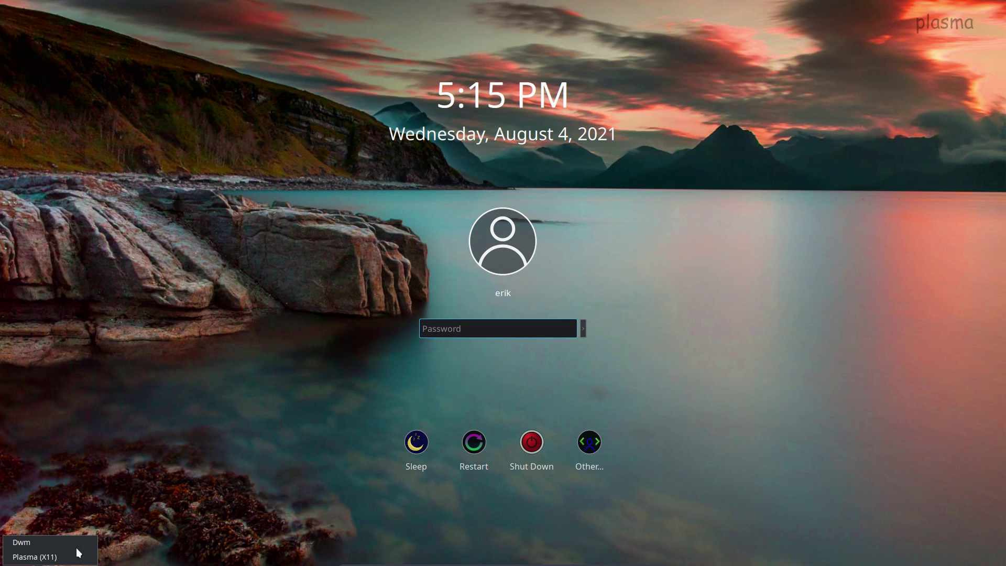
Log into the Plasma (X11) session and search the launcher for 'qt'
{"action": "left_click", "coordinate": [83, 551]}
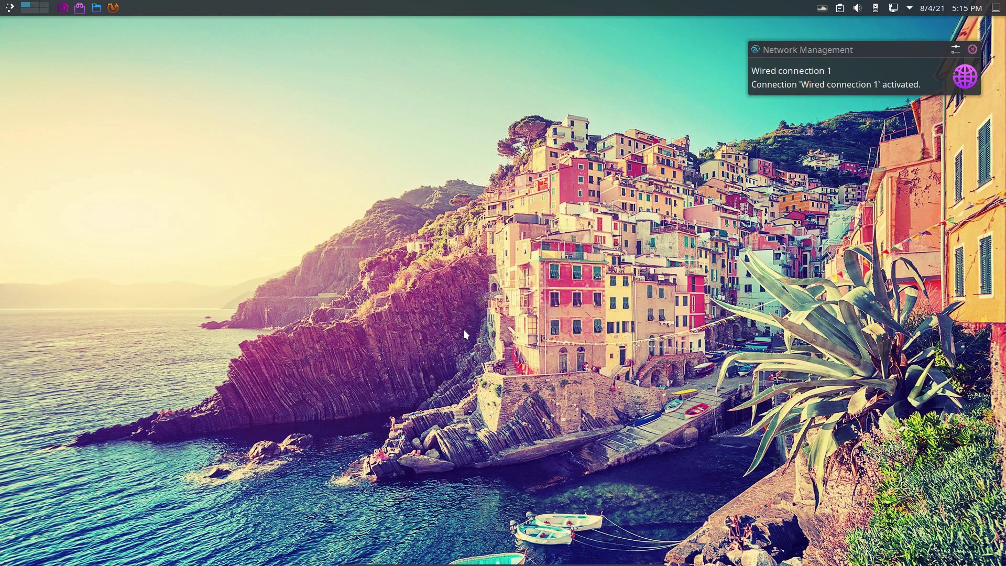
{"action": "left_click", "coordinate": [9, 8]}
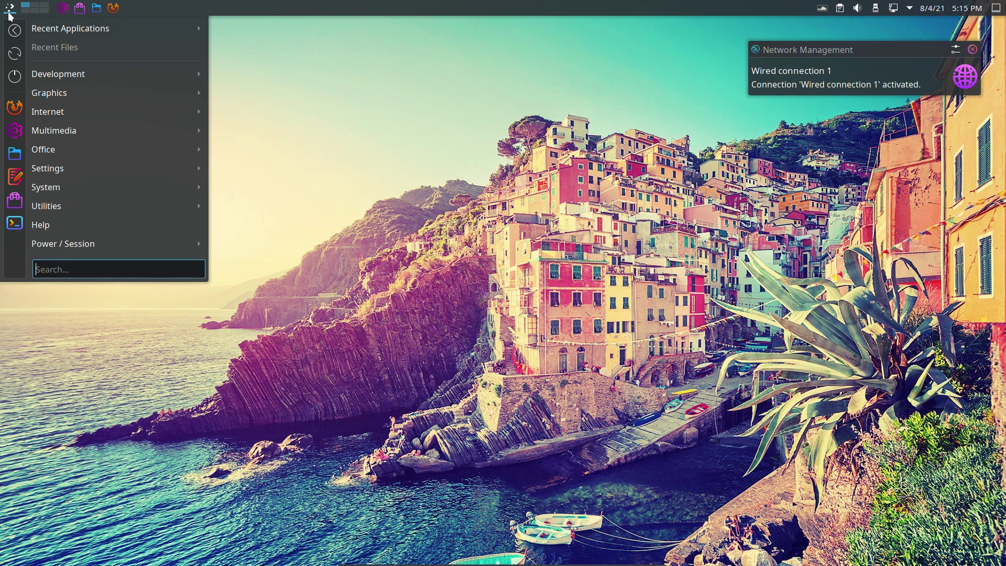
{"action": "type", "text": "qt"}
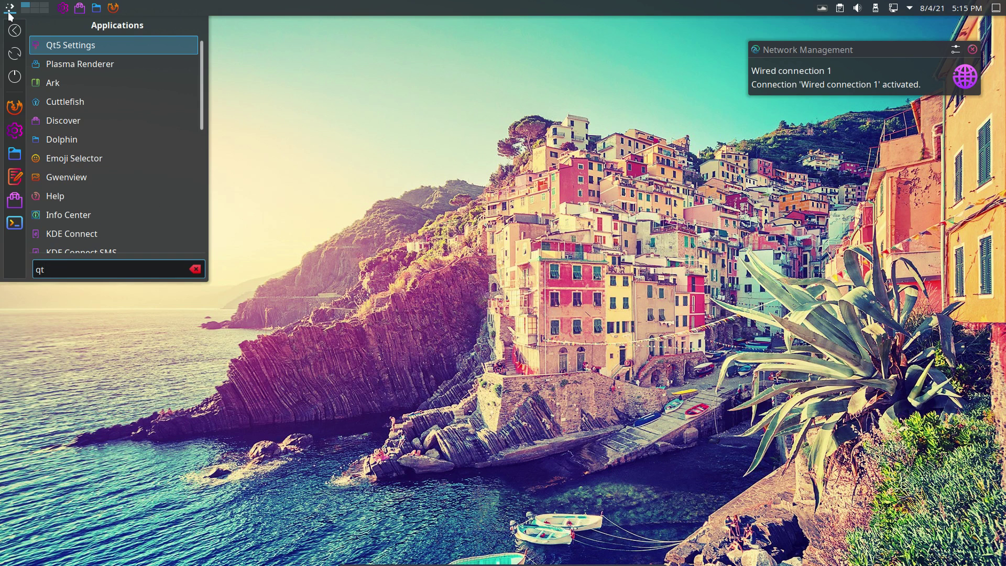
Open Qt5 Settings, view the Fonts, Icon Theme and Interface tabs, then Cancel
{"action": "left_click", "coordinate": [82, 46]}
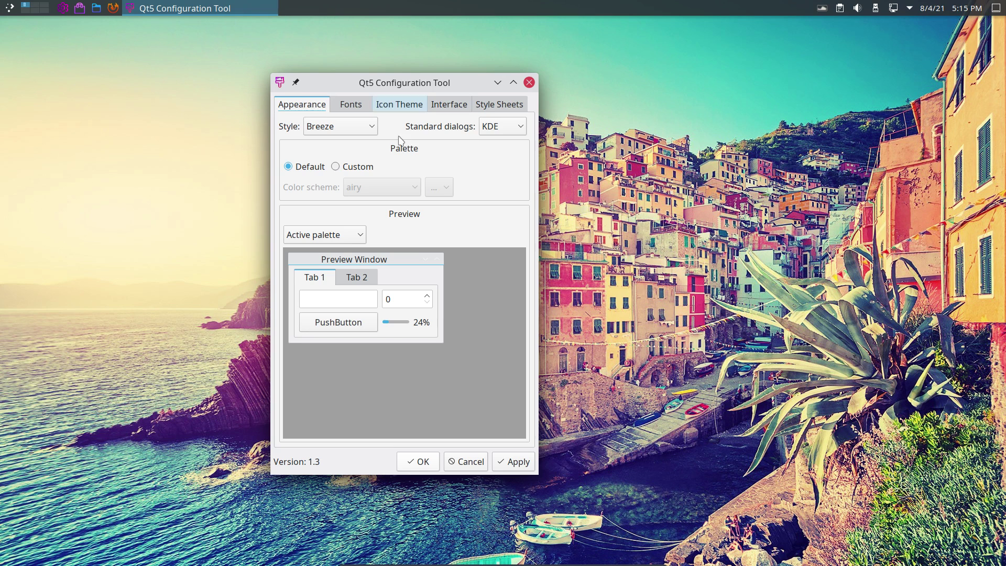
{"action": "left_click", "coordinate": [354, 104]}
{"action": "left_click", "coordinate": [398, 107]}
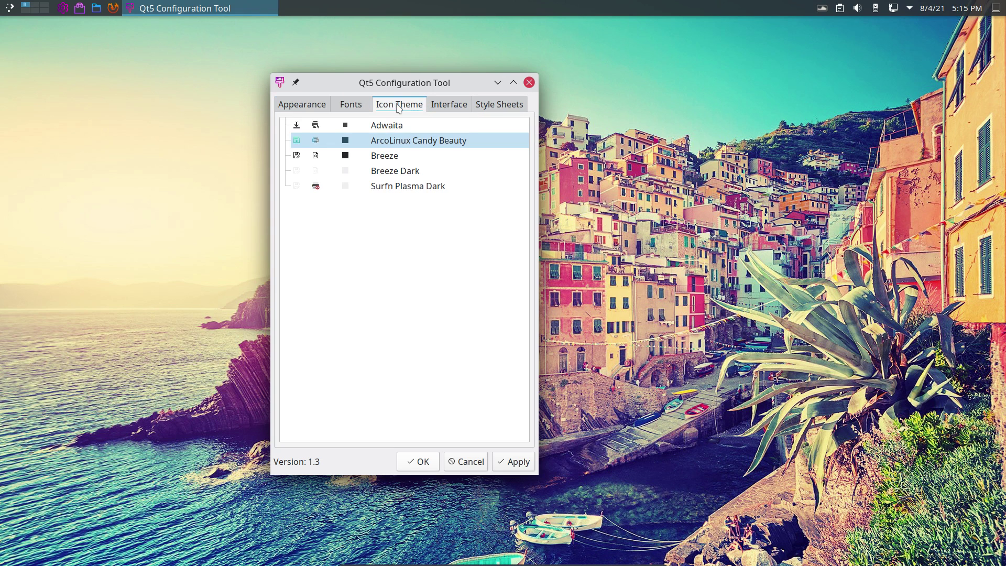
{"action": "left_click", "coordinate": [448, 108]}
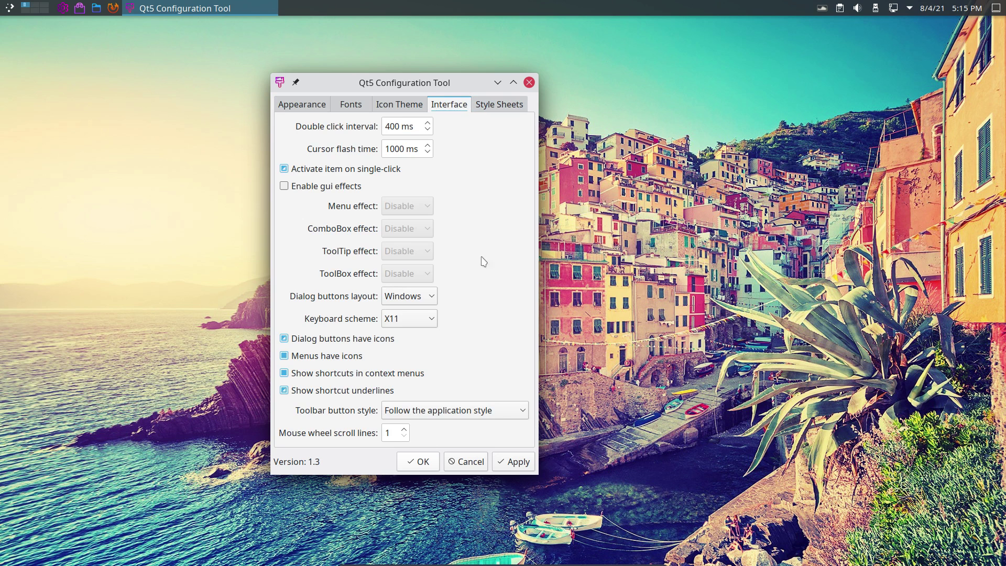
{"action": "left_click", "coordinate": [463, 460]}
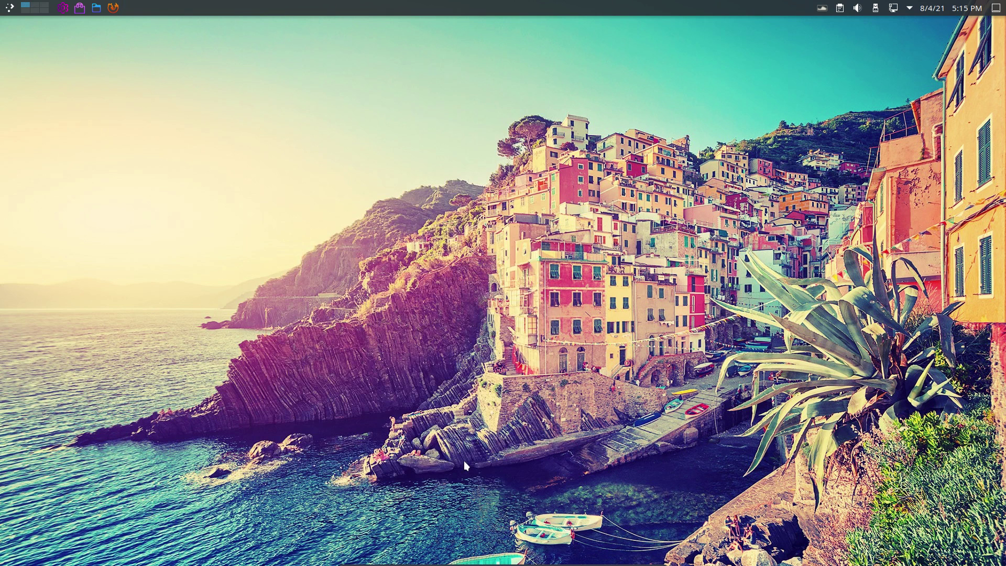
Apply the Breeze Dark icon theme in System Settings' Appearance page and close the window
{"action": "left_click", "coordinate": [10, 7]}
{"action": "left_click", "coordinate": [62, 7]}
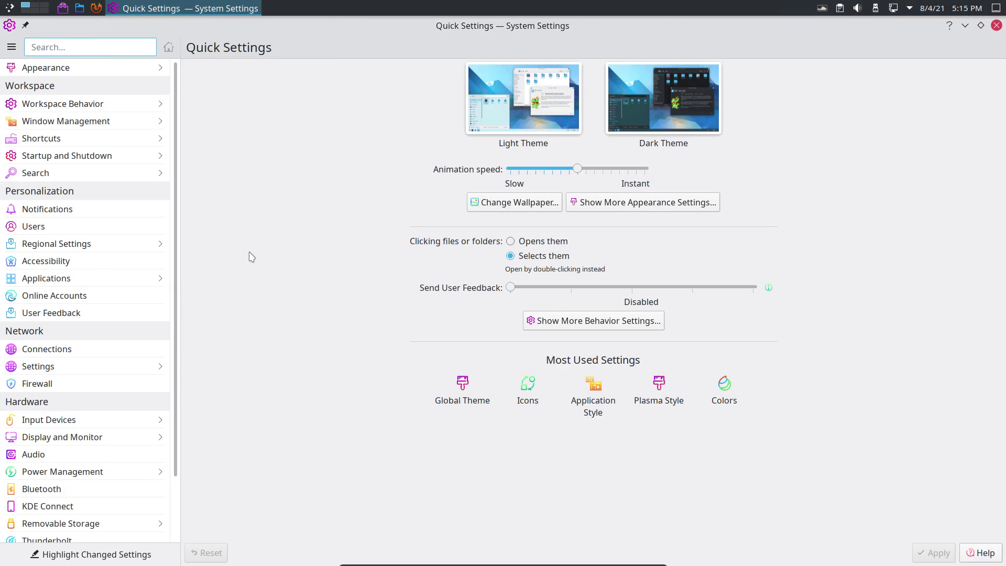
{"action": "left_click", "coordinate": [127, 68]}
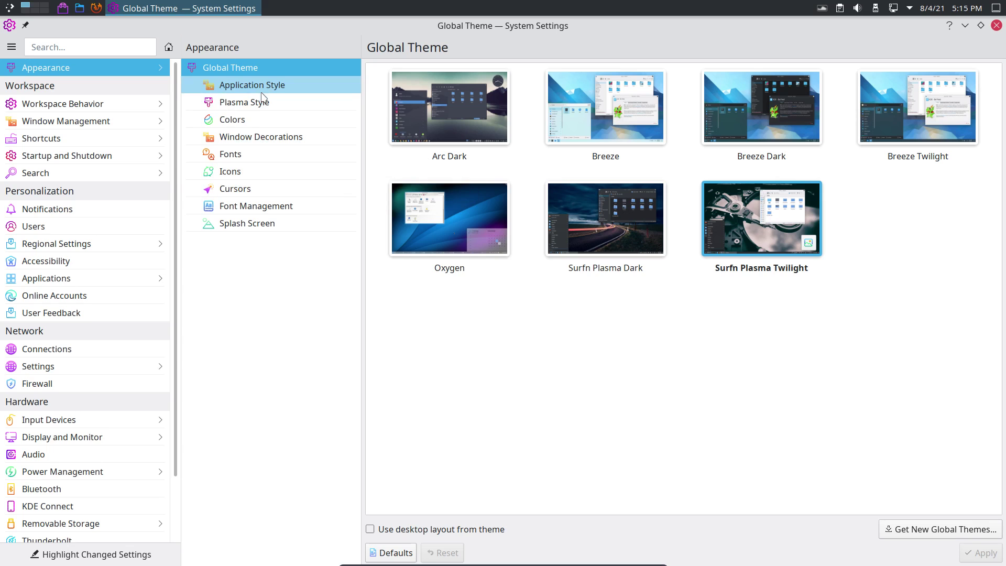
{"action": "left_click", "coordinate": [264, 194]}
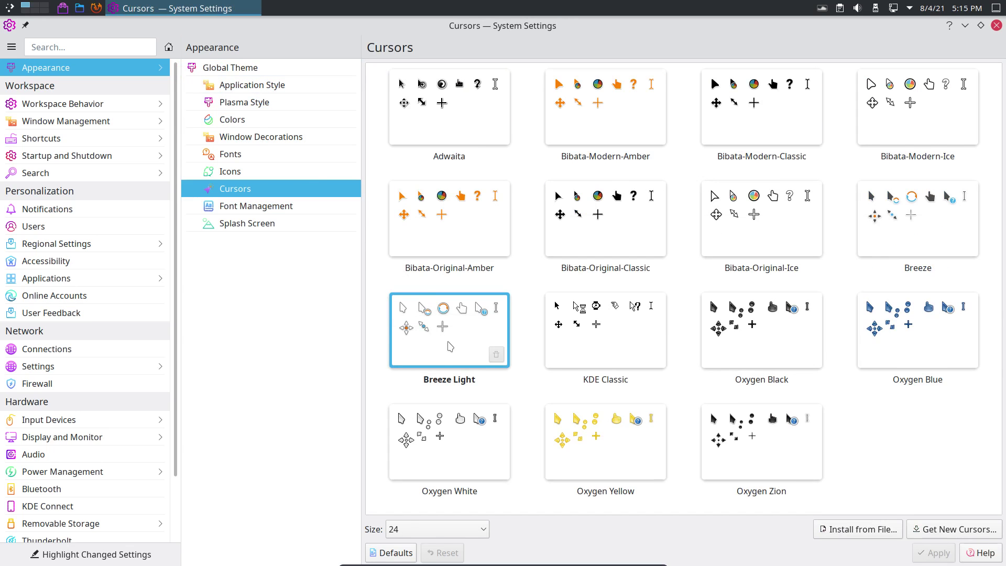
{"action": "left_click", "coordinate": [326, 171]}
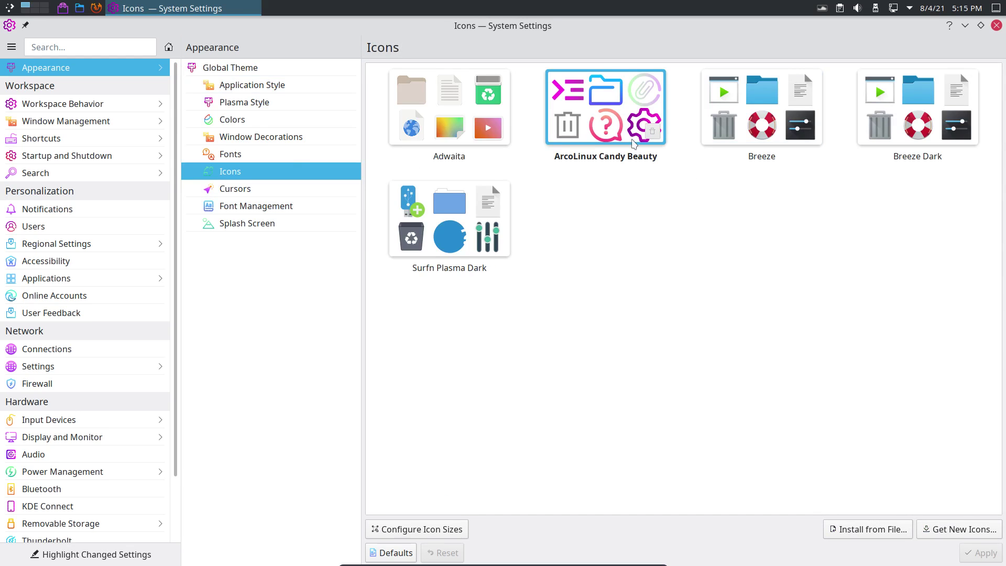
{"action": "left_click", "coordinate": [904, 116]}
{"action": "left_click", "coordinate": [977, 553]}
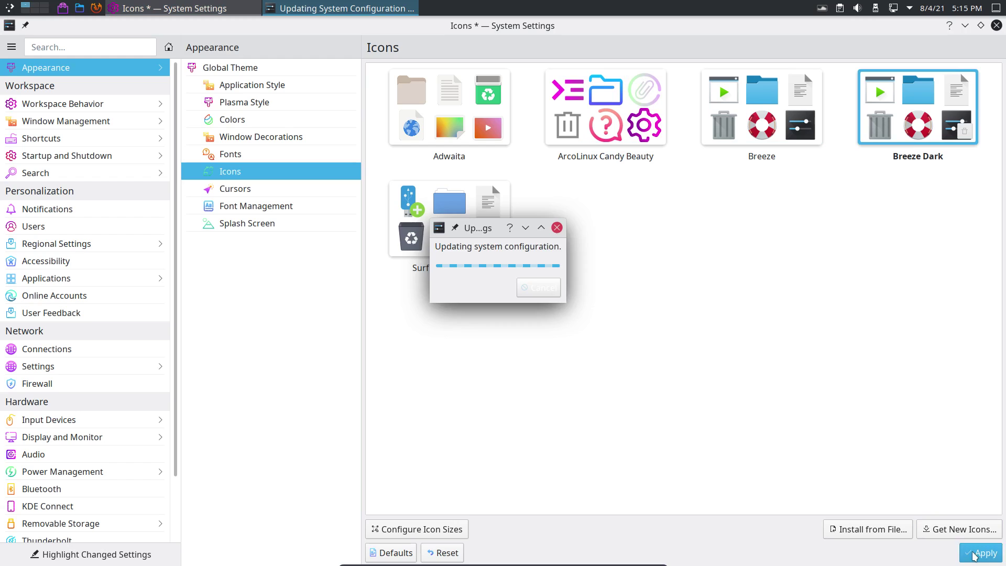
{"action": "left_click", "coordinate": [995, 25]}
Browse the application launcher's category submenus to confirm they show Candy Beauty icons, not Breeze Dark
{"action": "key", "text": "super"}
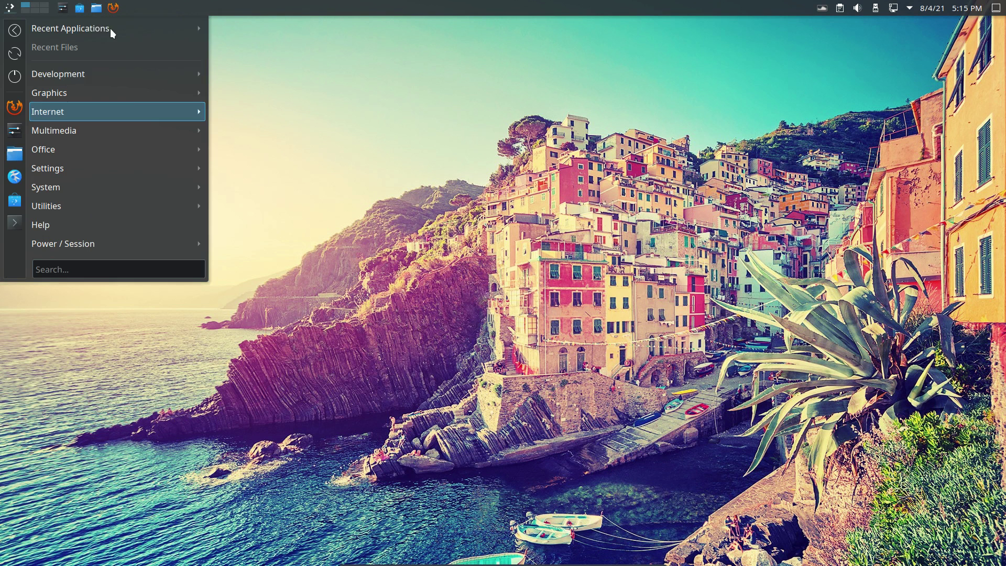
{"action": "mouse_move", "coordinate": [45, 209]}
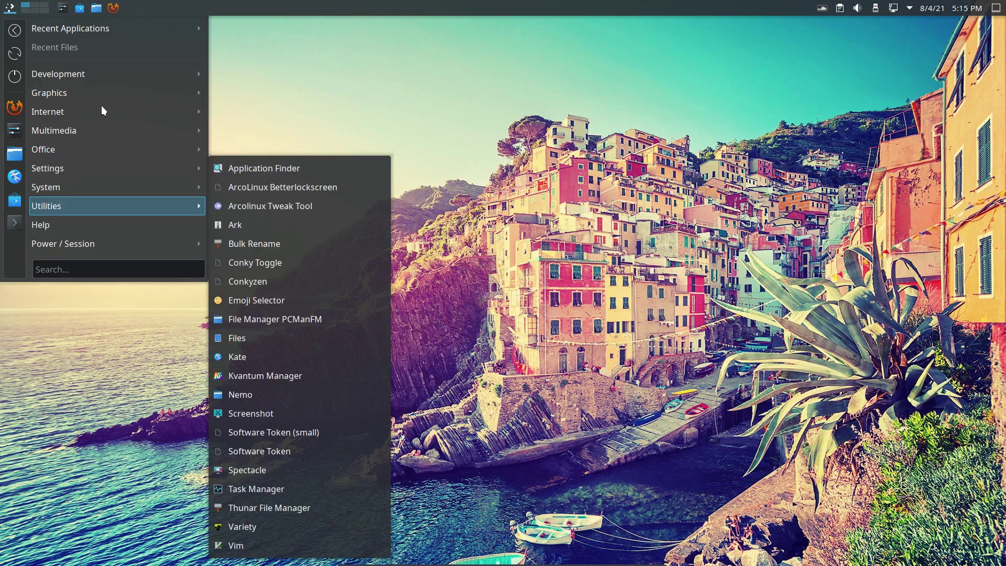
{"action": "left_click", "coordinate": [352, 399]}
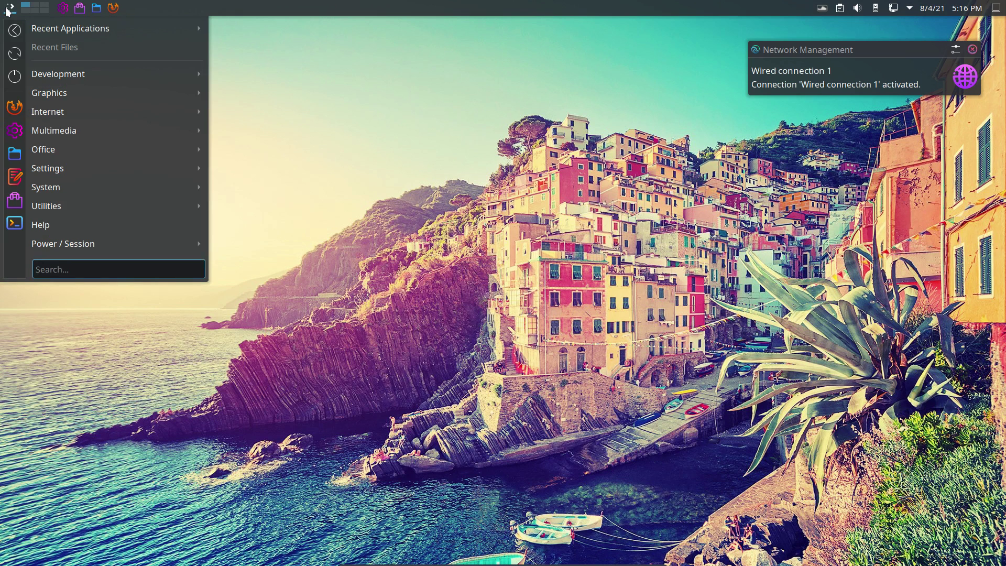
{"action": "mouse_move", "coordinate": [48, 87]}
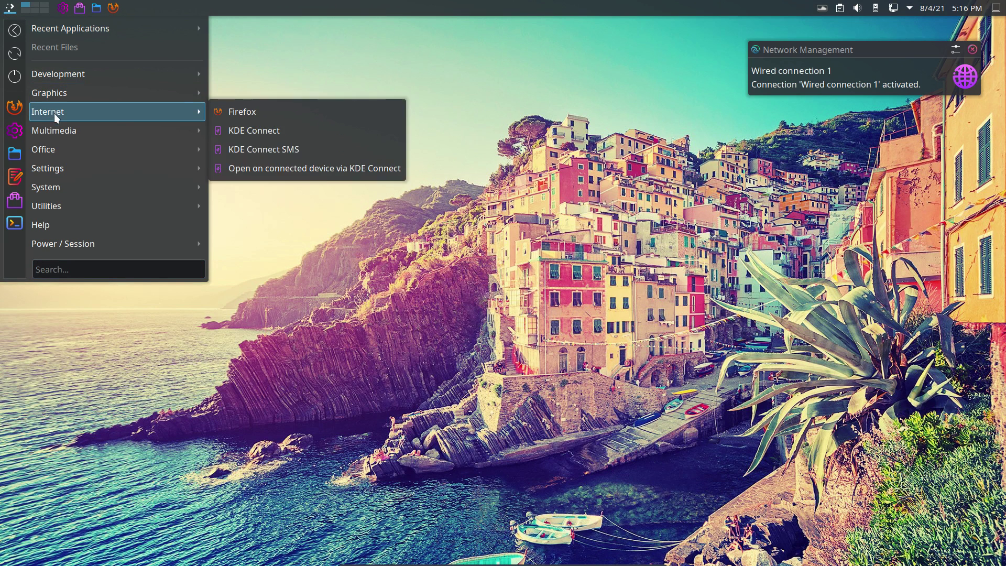
{"action": "mouse_move", "coordinate": [57, 126]}
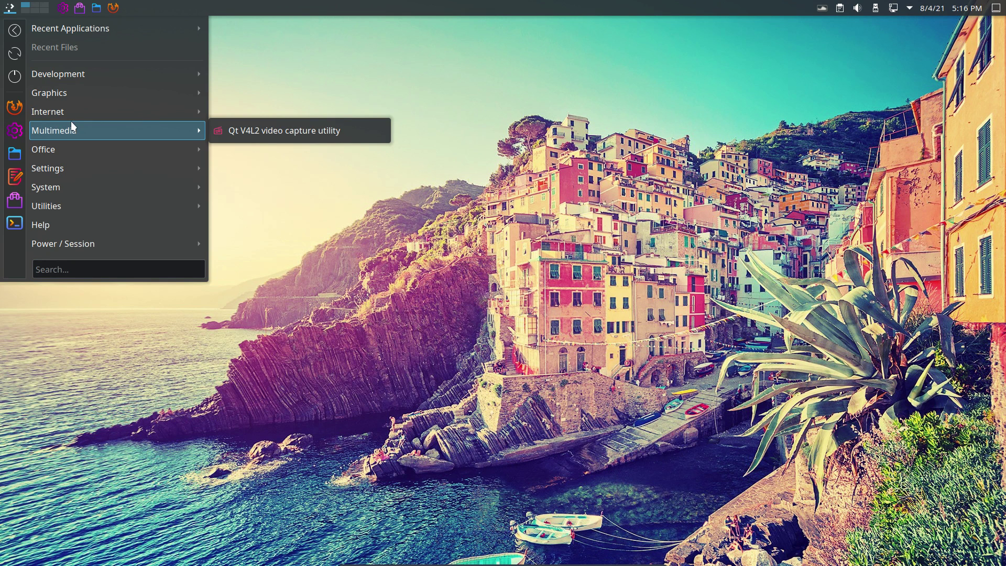
{"action": "left_click", "coordinate": [478, 115]}
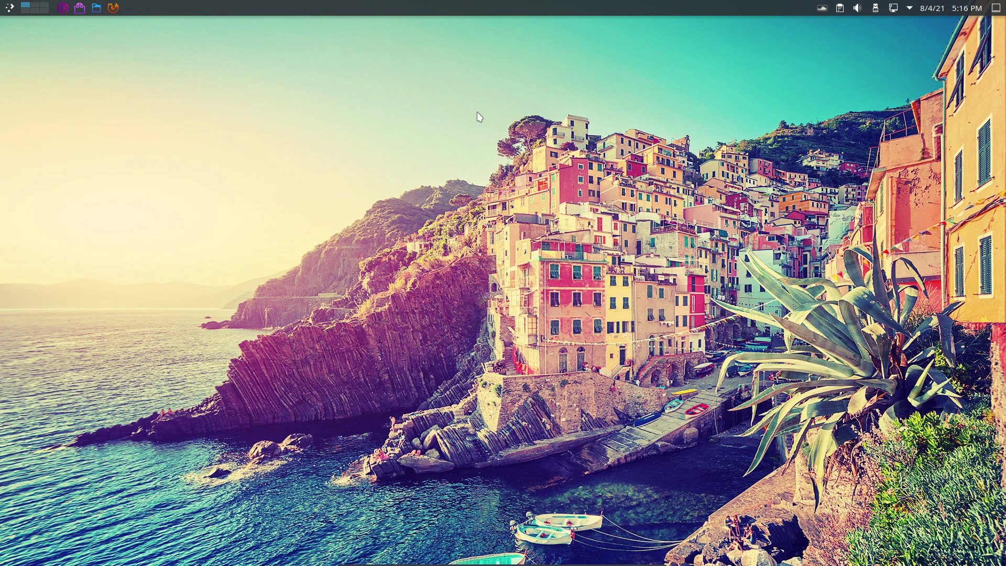